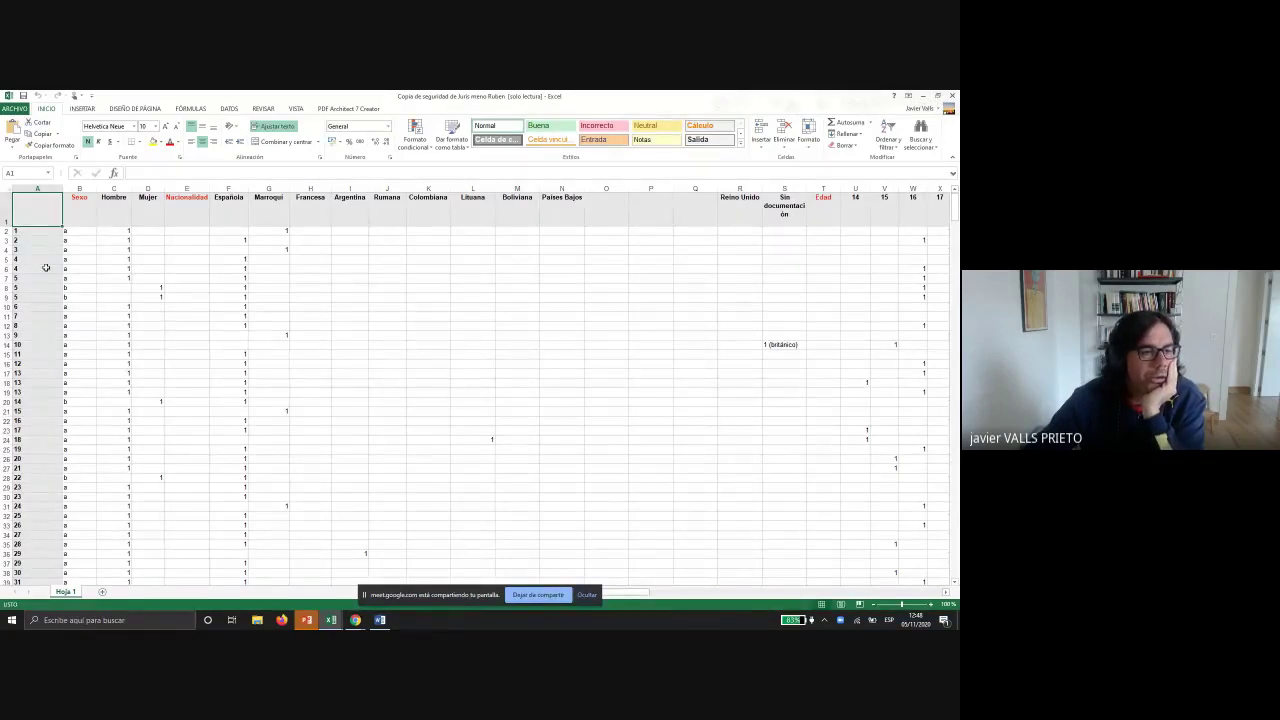
# - Examine the numbered case records in the backup workbook down to its last rows and return to the first row
pyautogui.scroll(-10, 45, 267)
pyautogui.scroll(-20, 48, 433)
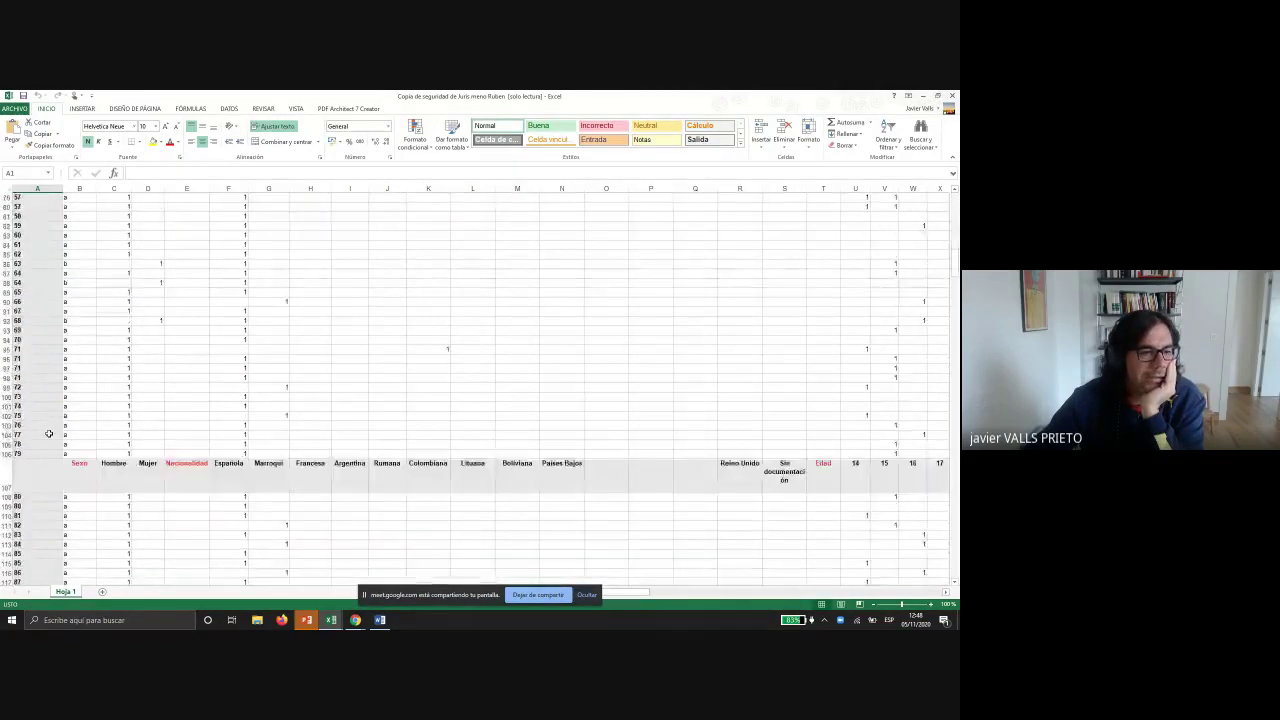
pyautogui.scroll(-18, 48, 433)
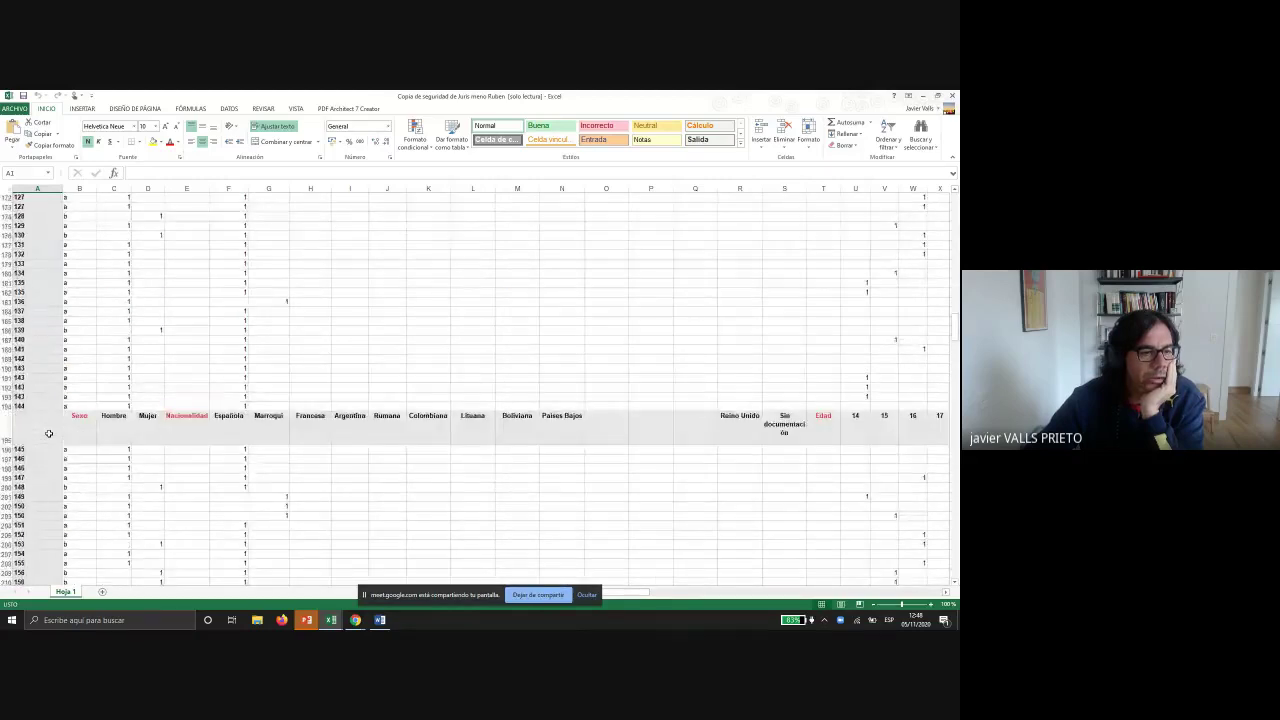
pyautogui.scroll(-20, 48, 433)
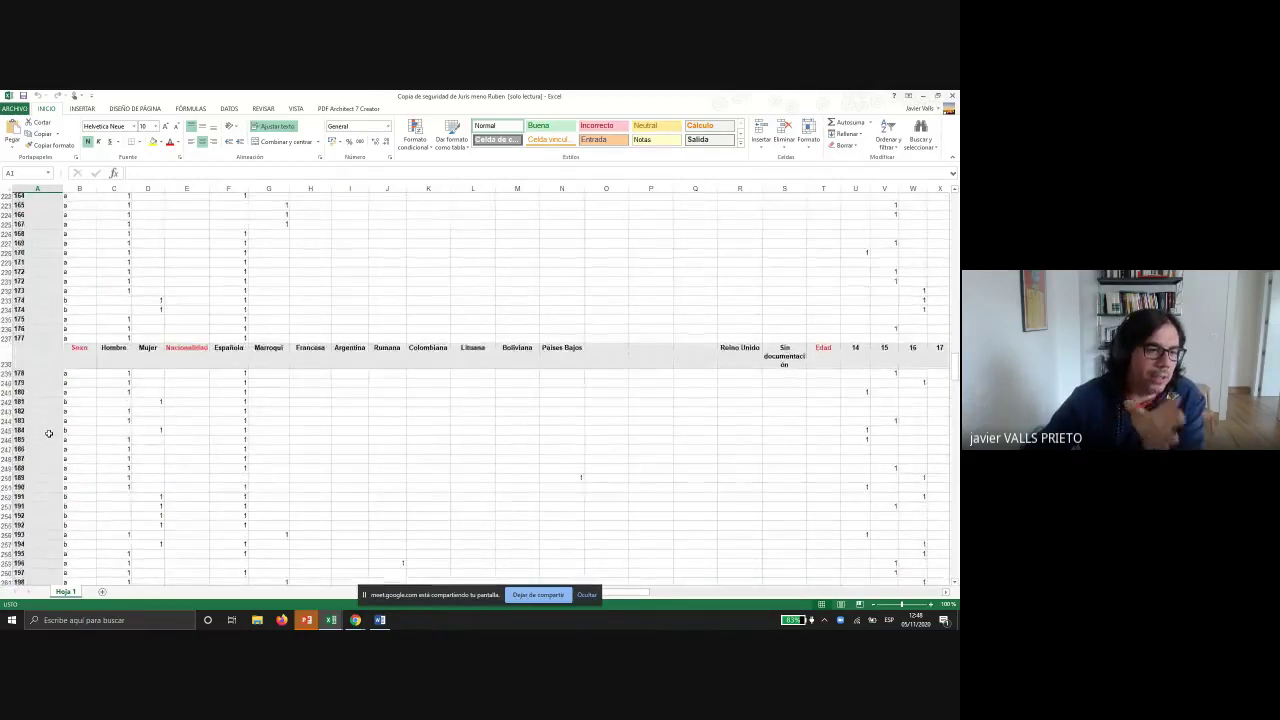
pyautogui.scroll(-20, 48, 433)
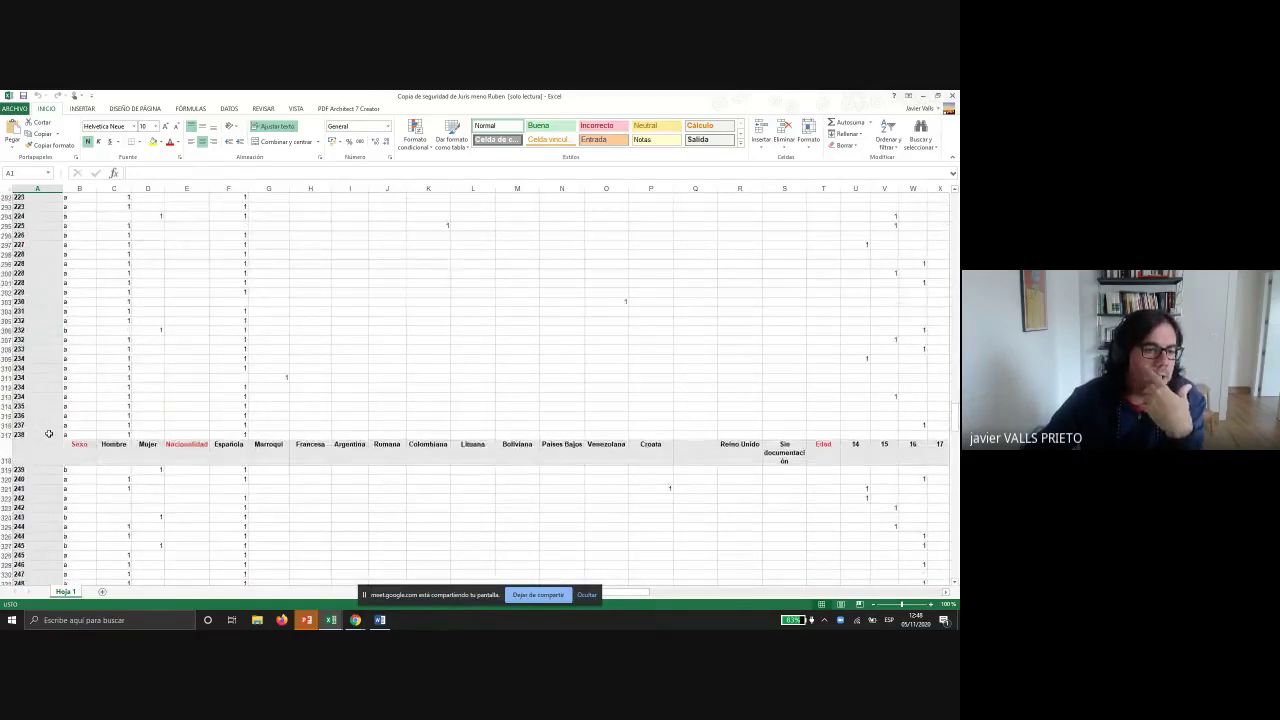
pyautogui.scroll(-20, 48, 433)
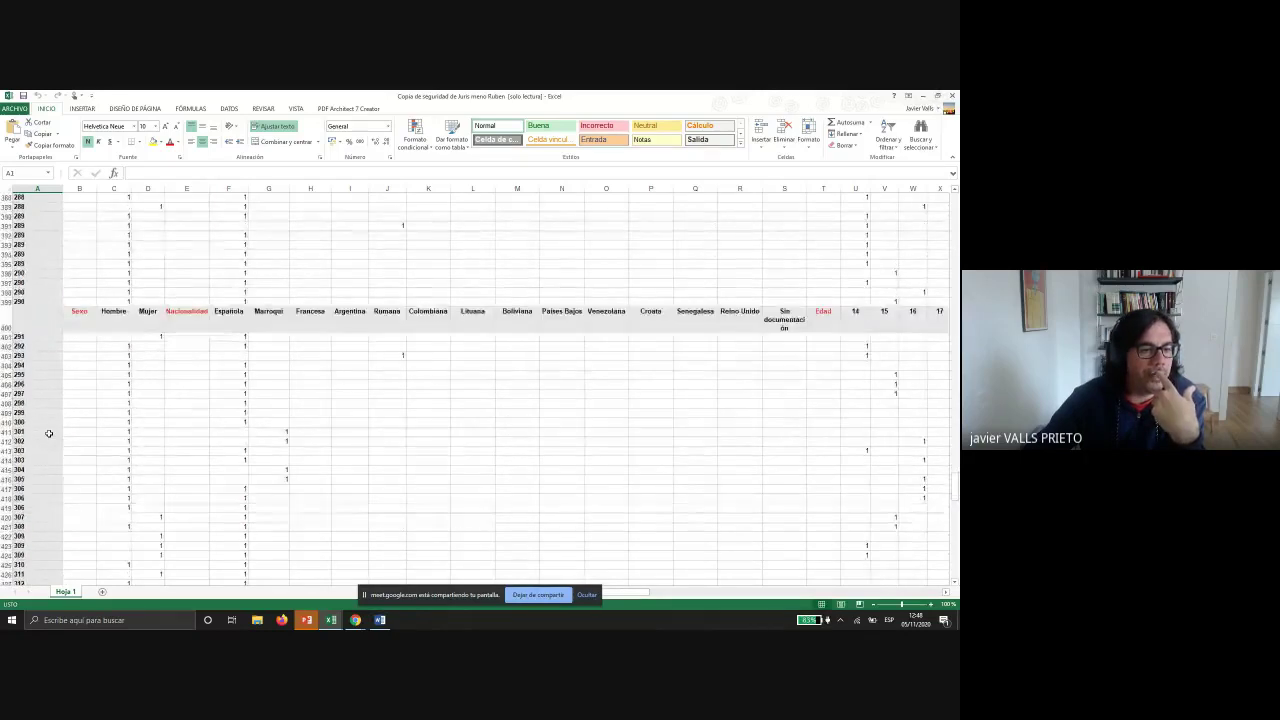
pyautogui.scroll(-19, 48, 433)
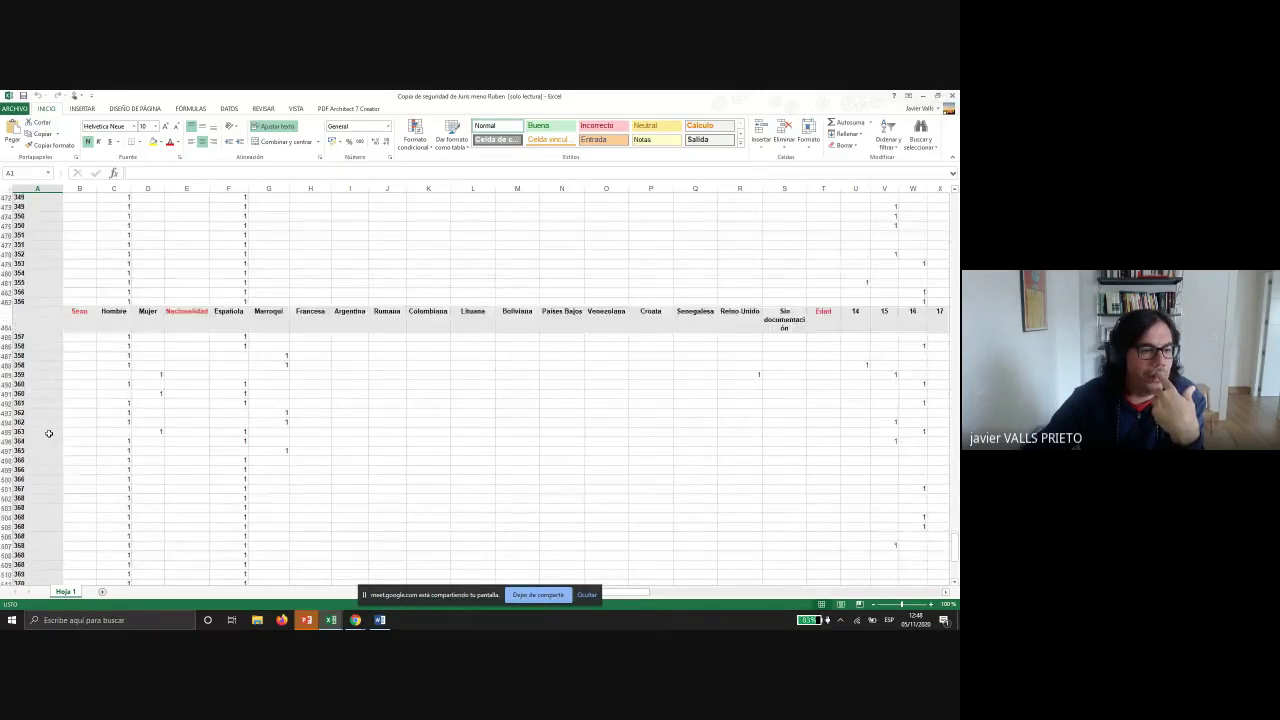
pyautogui.scroll(20, 48, 433)
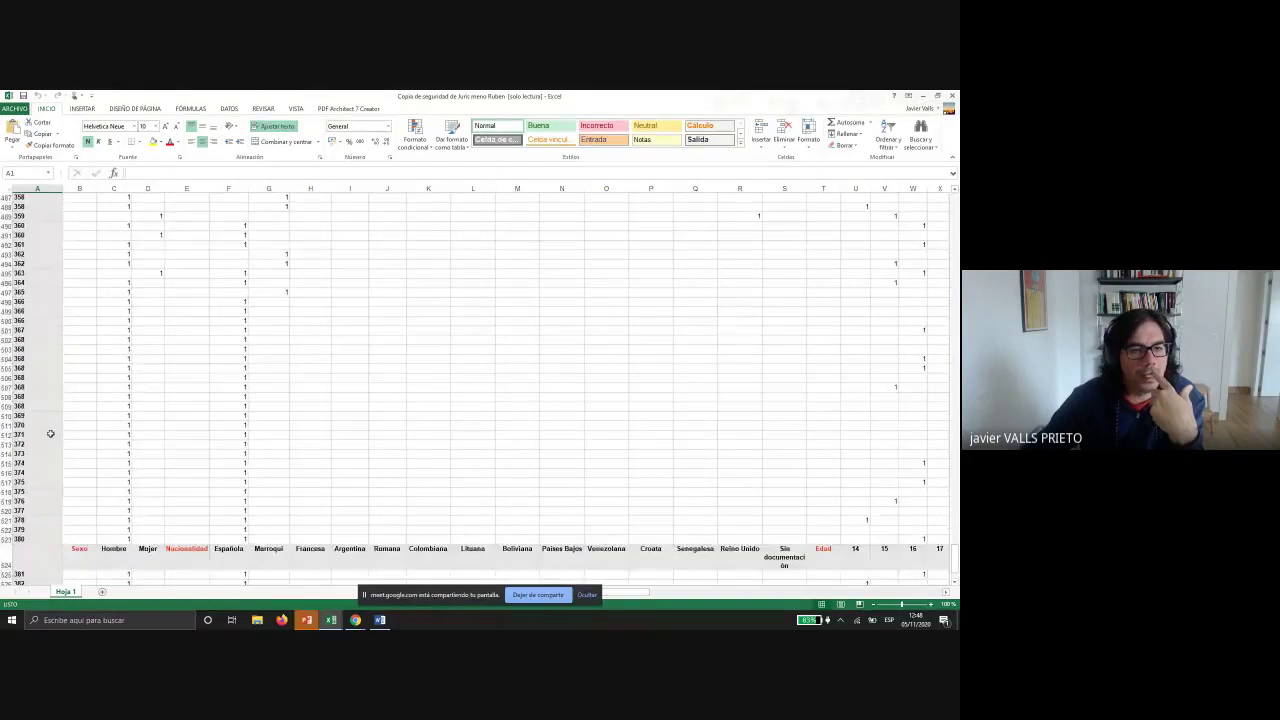
pyautogui.scroll(20, 74, 440)
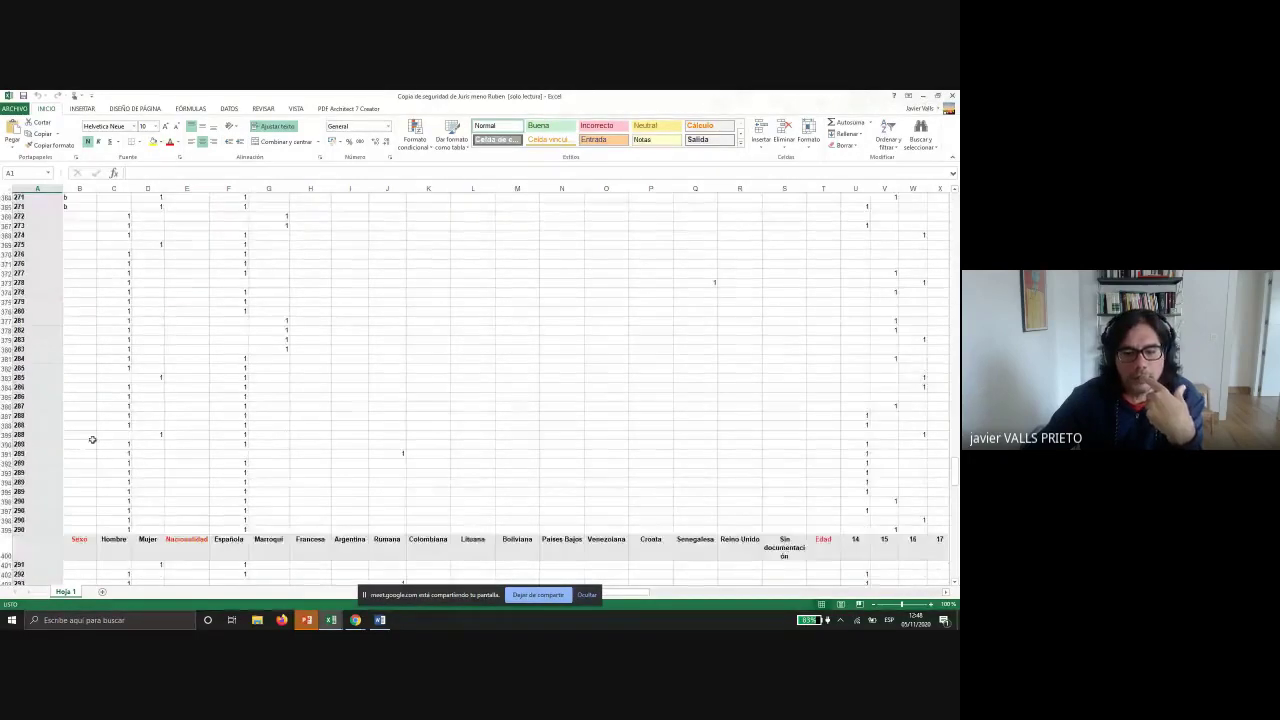
pyautogui.scroll(20, 132, 427)
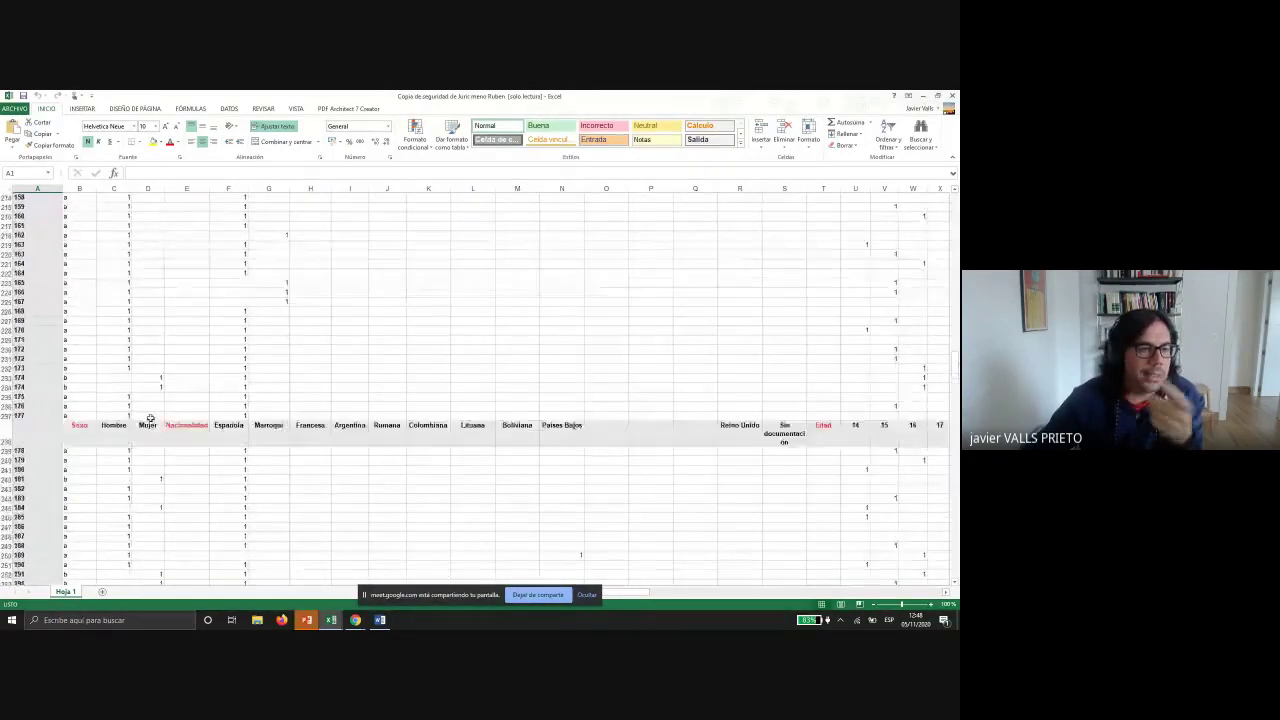
pyautogui.scroll(20, 175, 420)
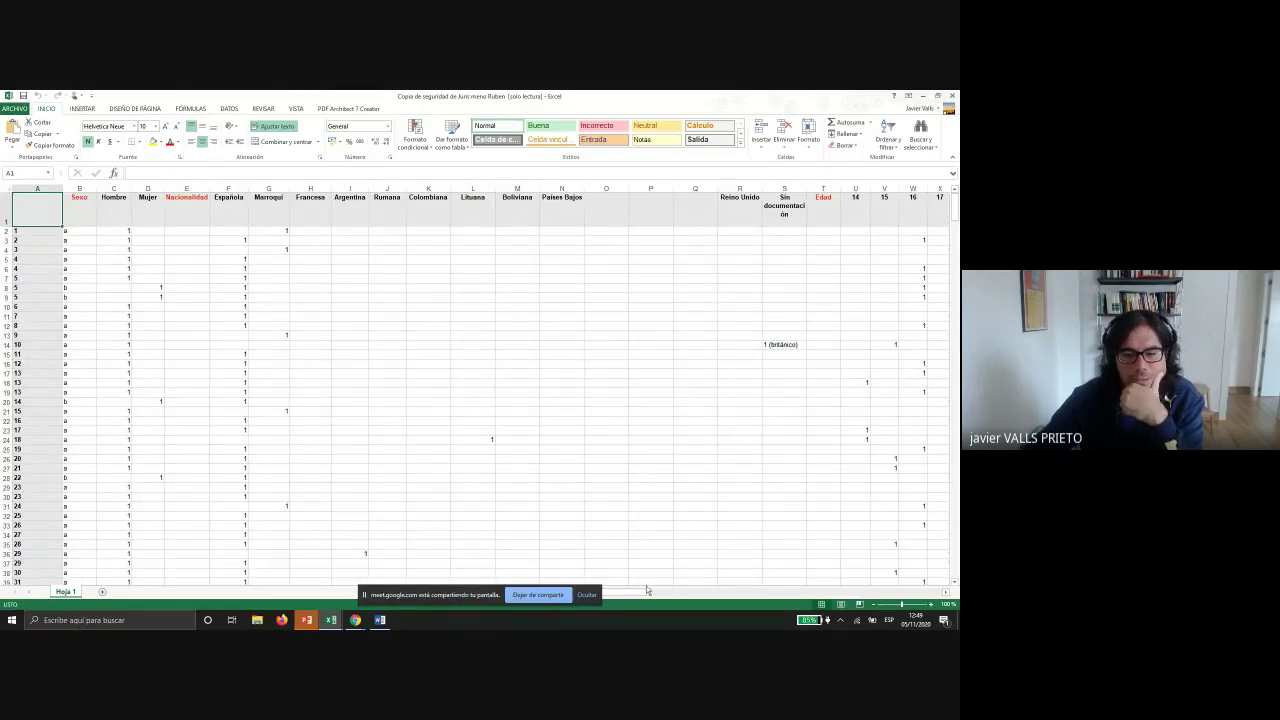
# - Check the Duración columns at the far end of the sheet and review the case rows from the Sexo column again
pyautogui.moveTo(646, 593); pyautogui.dragTo(944, 604)
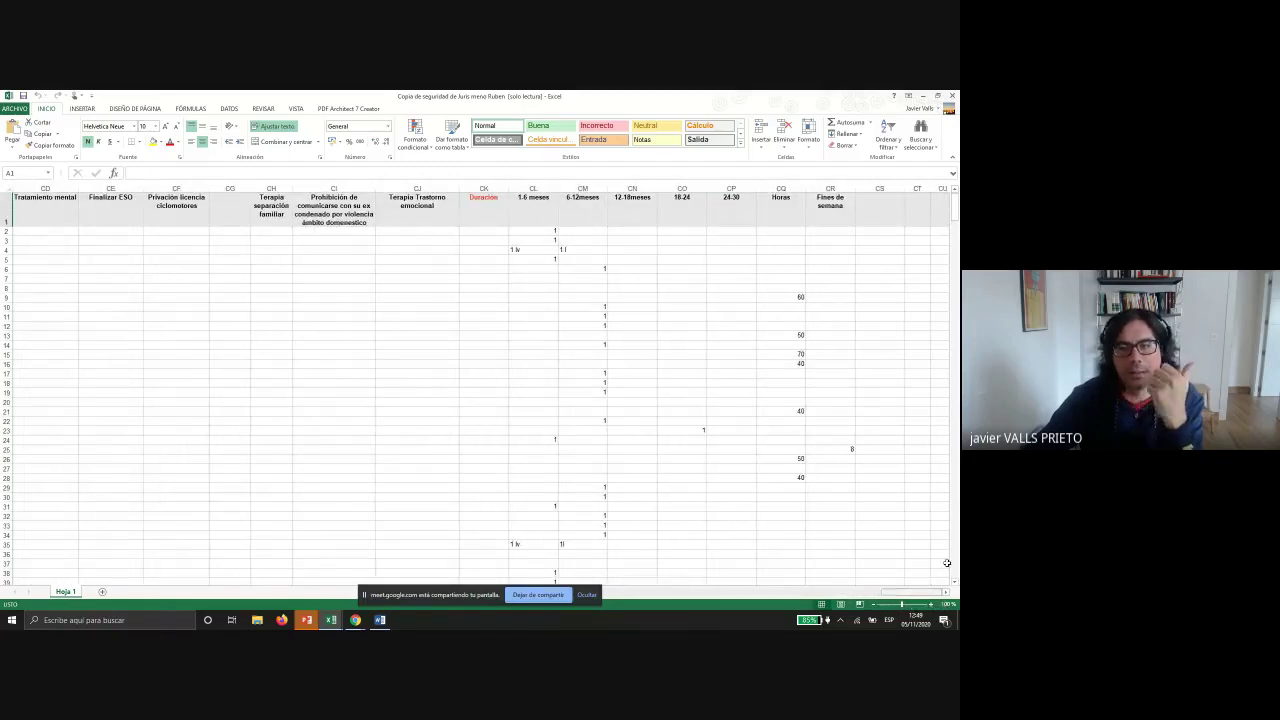
pyautogui.click(838, 188)
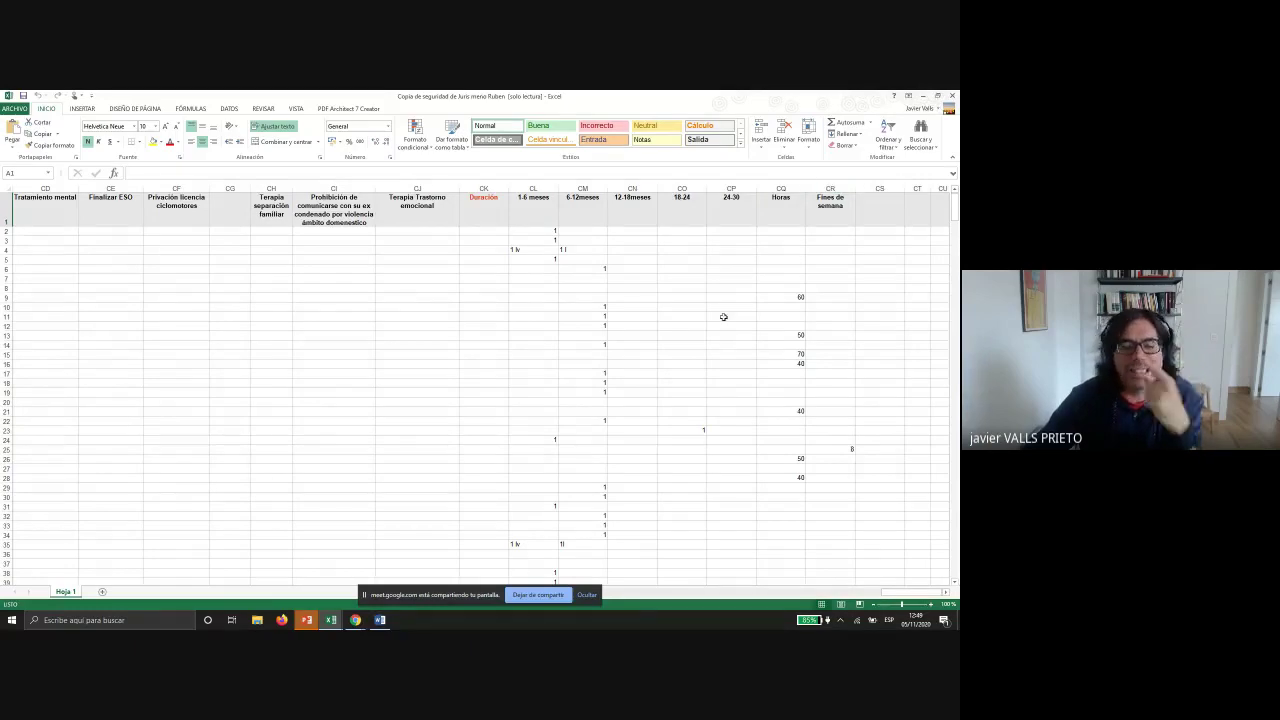
pyautogui.moveTo(884, 592); pyautogui.dragTo(600, 590)
pyautogui.scroll(-20, 68, 351)
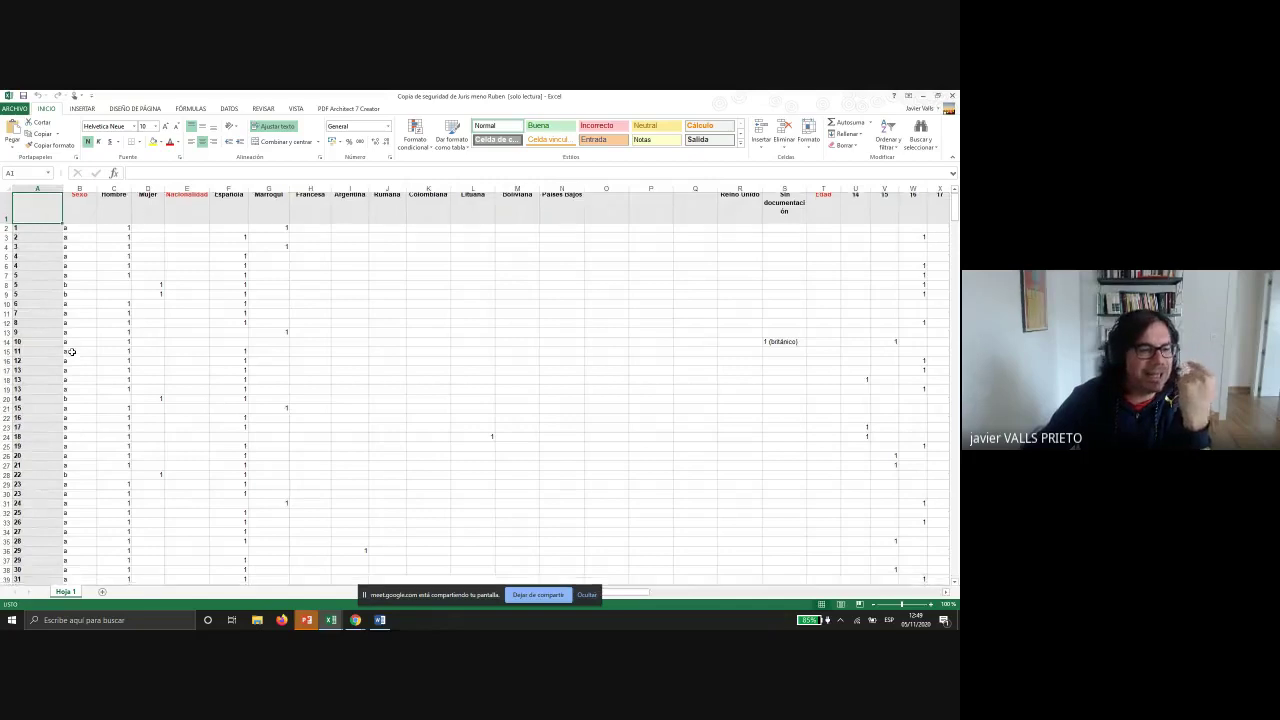
pyautogui.scroll(4, 68, 351)
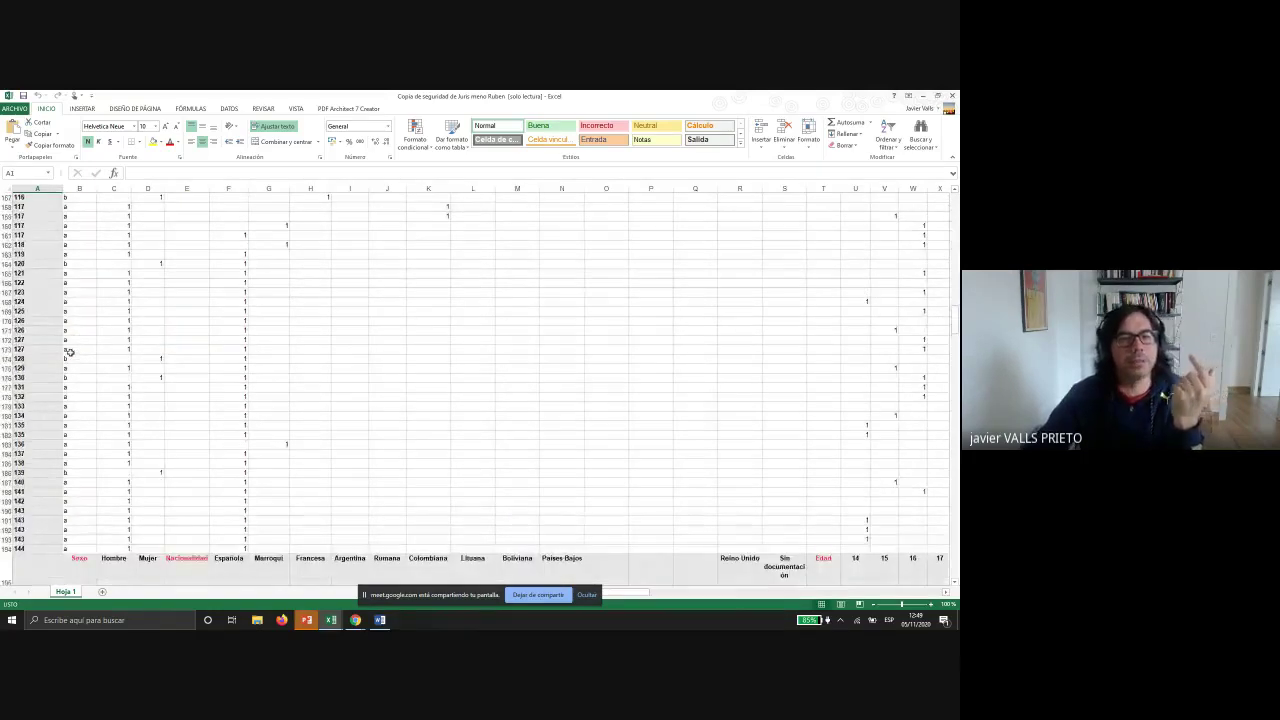
pyautogui.scroll(20, 298, 349)
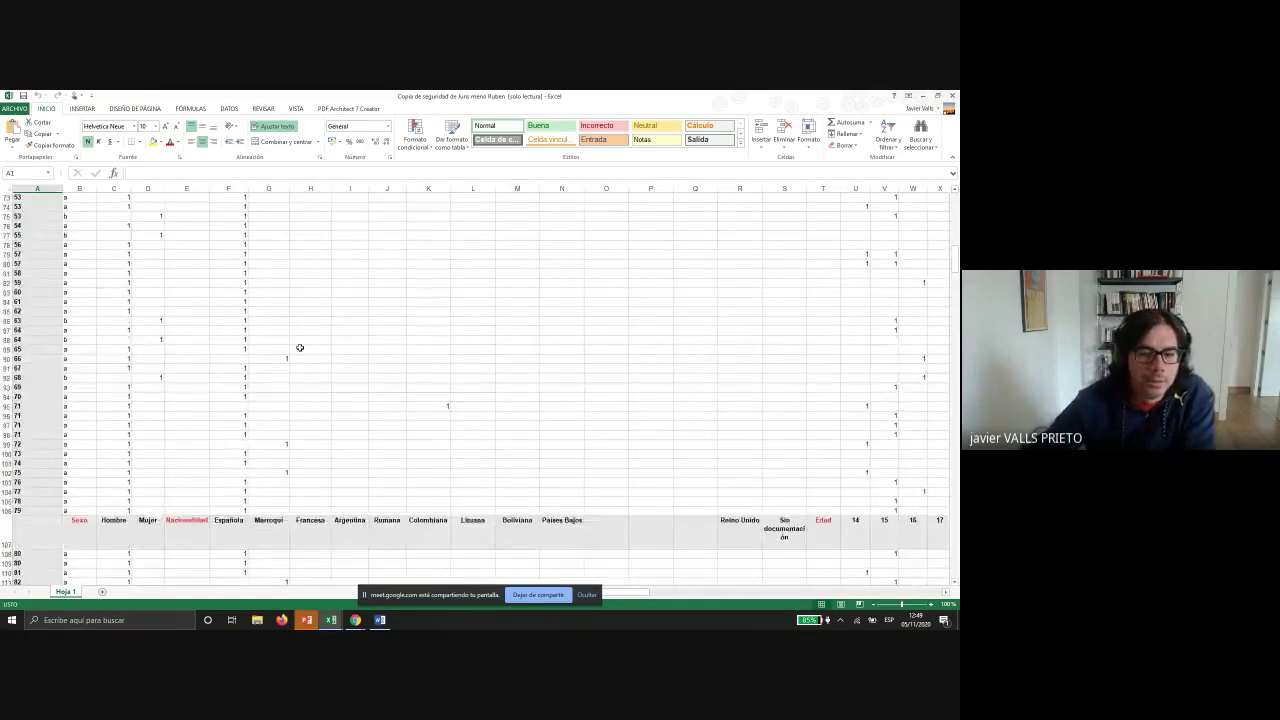
pyautogui.scroll(13, 299, 346)
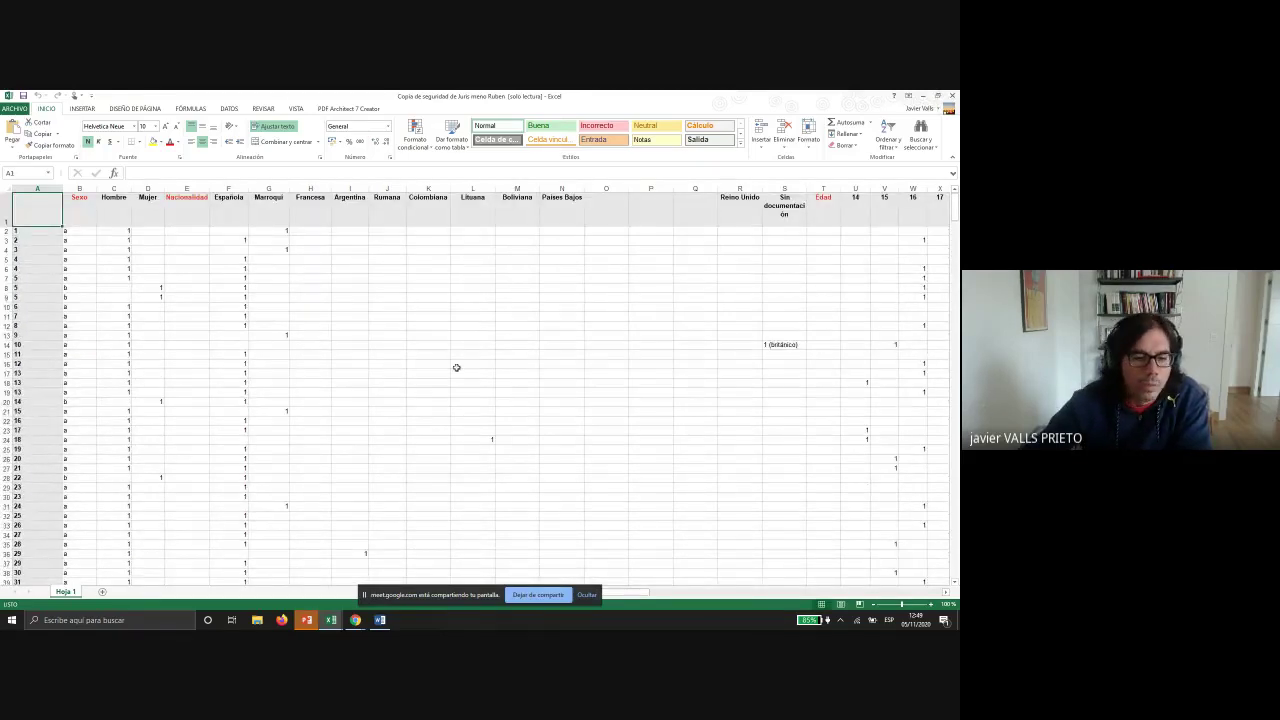
# - Switch to the coded Juris meno workbook and bring up the "claves" Word document over it
pyautogui.click(333, 621)
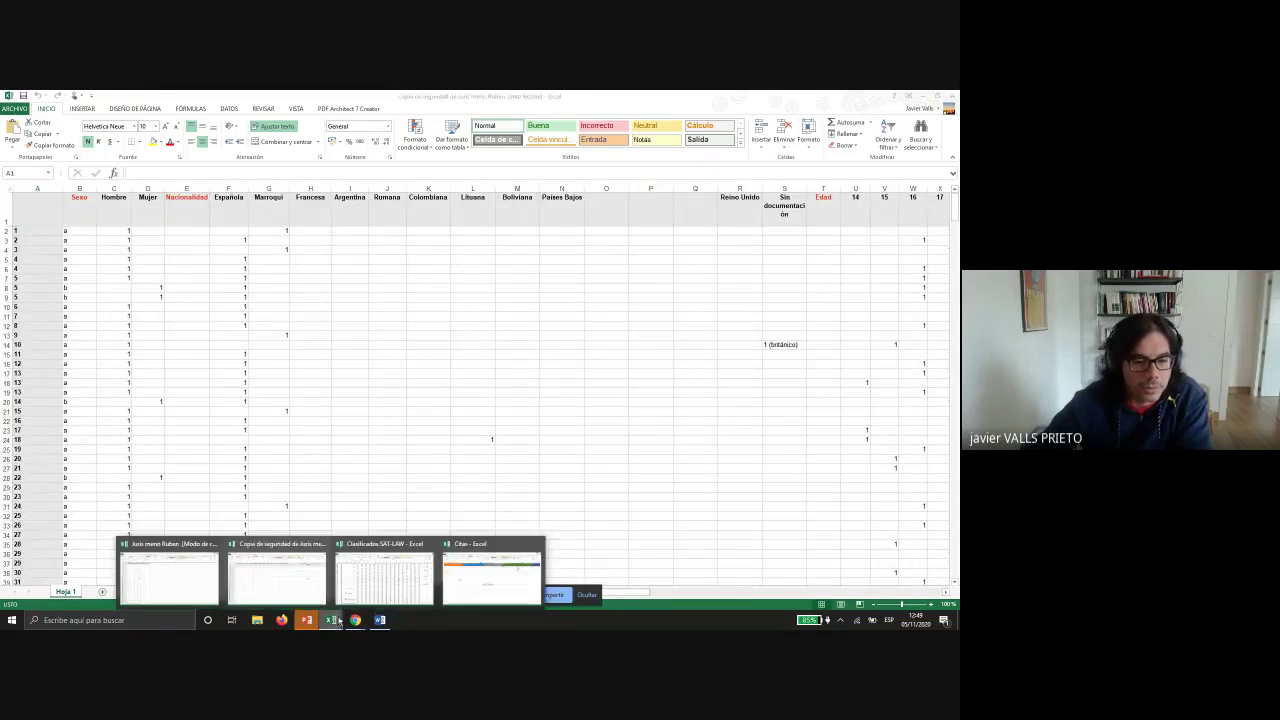
pyautogui.click(203, 585)
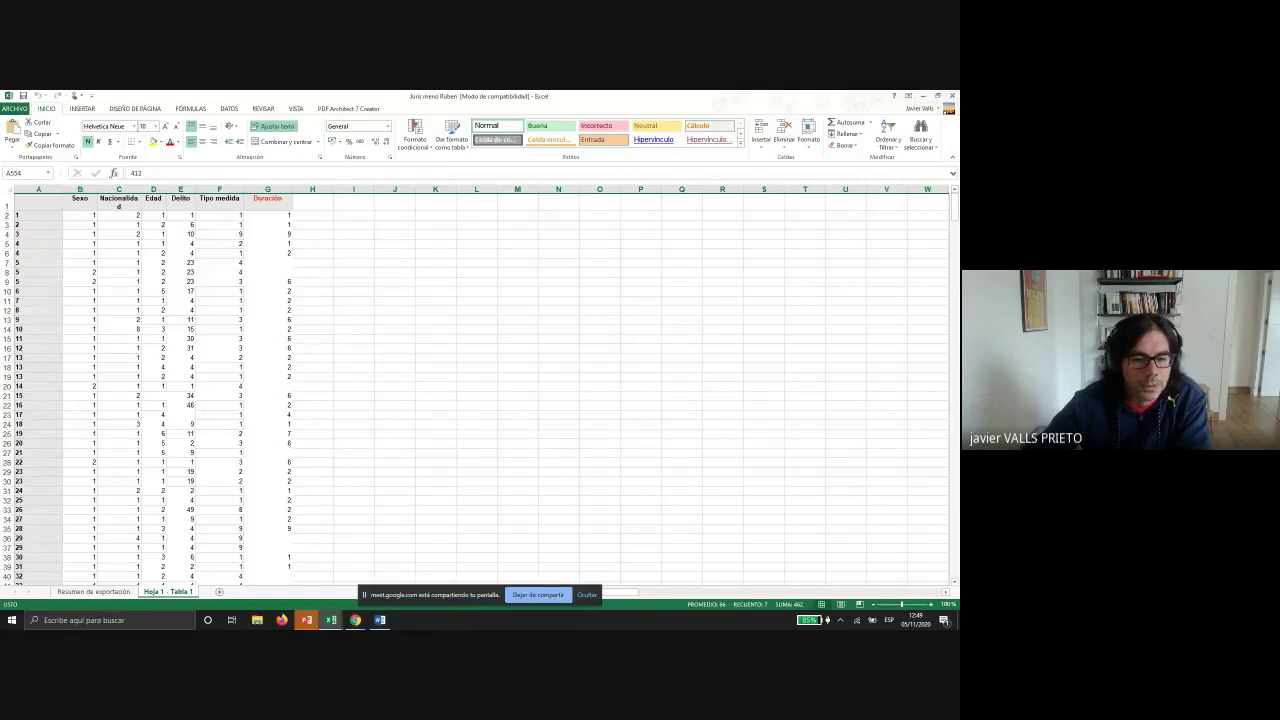
pyautogui.click(380, 620)
# - Read the numeric codes for Sexo, Nacionalidad and Edad in the claves document
pyautogui.scroll(3, 522, 333)
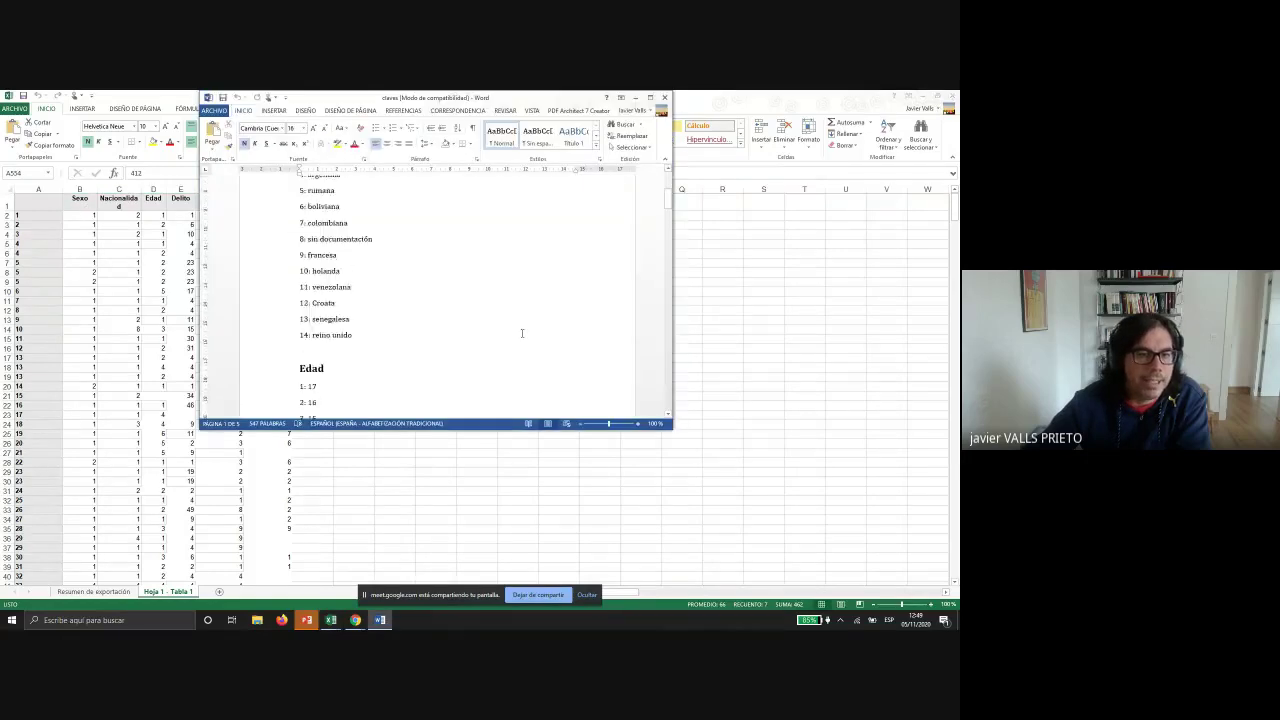
pyautogui.scroll(5, 522, 333)
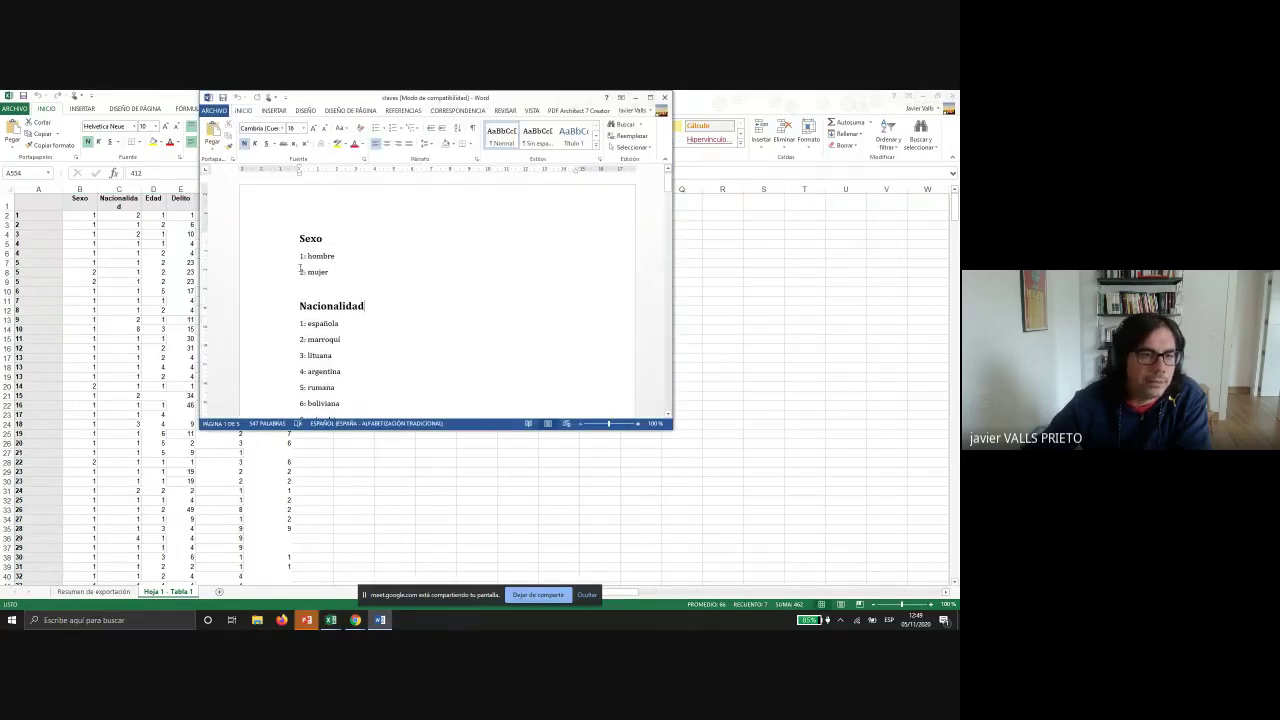
pyautogui.scroll(-1, 329, 321)
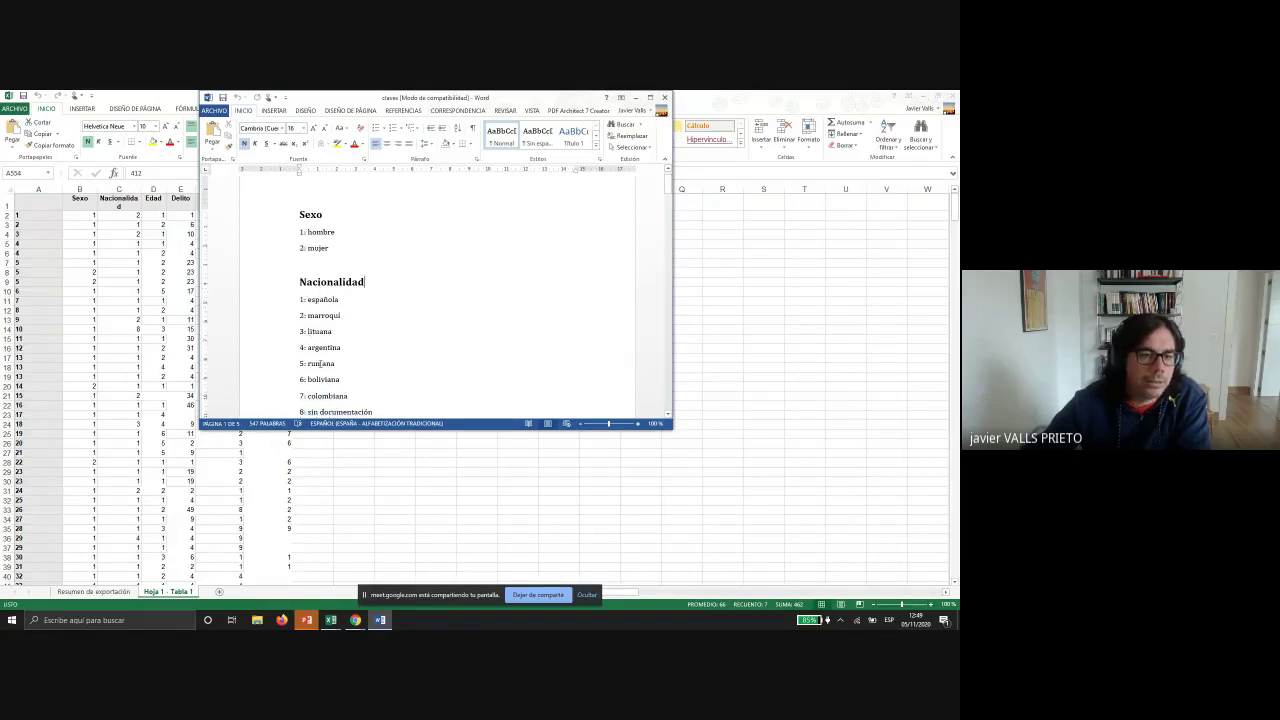
pyautogui.scroll(-5, 352, 358)
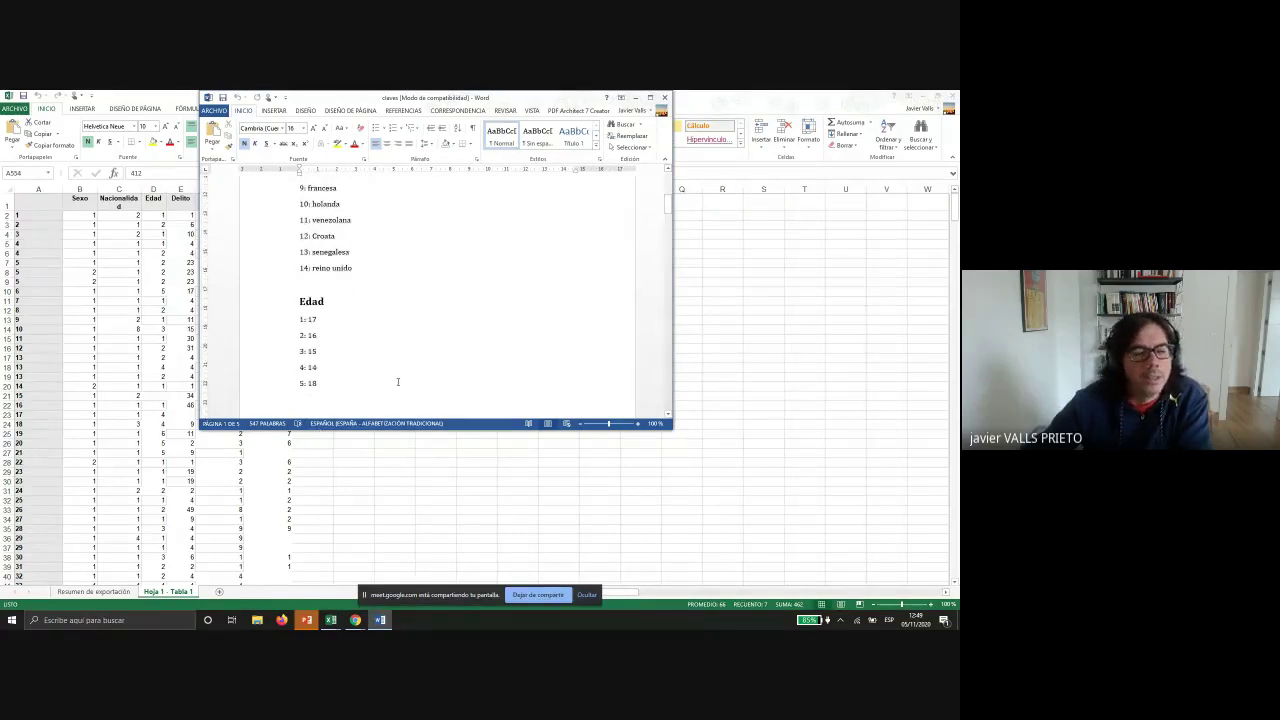
# - Examine the numbered Delito codes in the claves document, from lesiones through to usurpación de vivienda
pyautogui.scroll(-3, 396, 380)
pyautogui.scroll(-10, 321, 316)
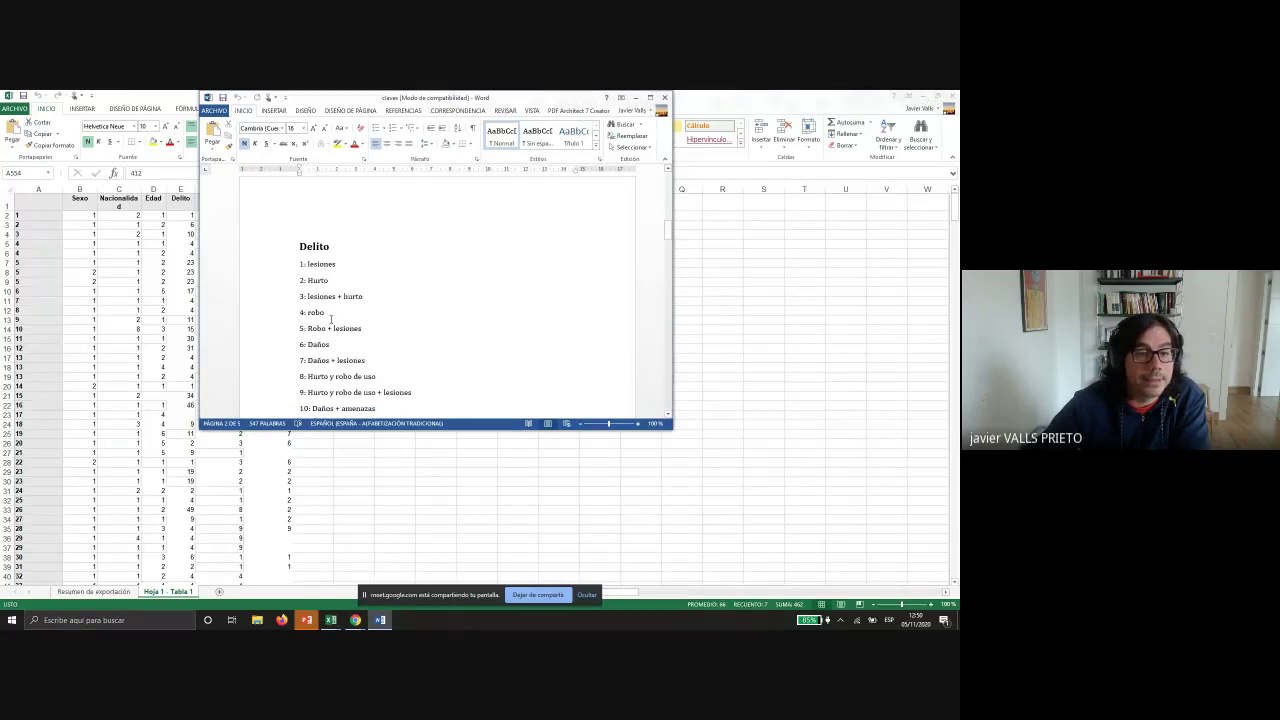
pyautogui.scroll(-12, 310, 254)
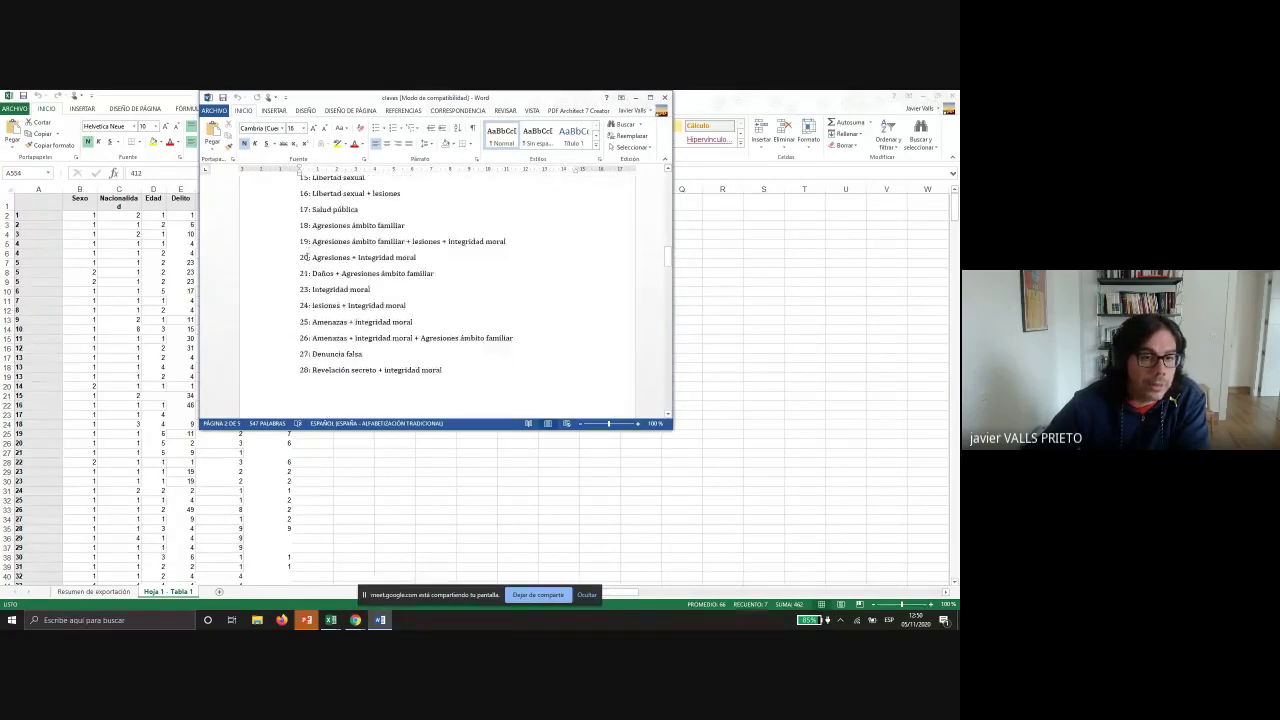
pyautogui.scroll(-5, 306, 258)
pyautogui.scroll(4, 315, 245)
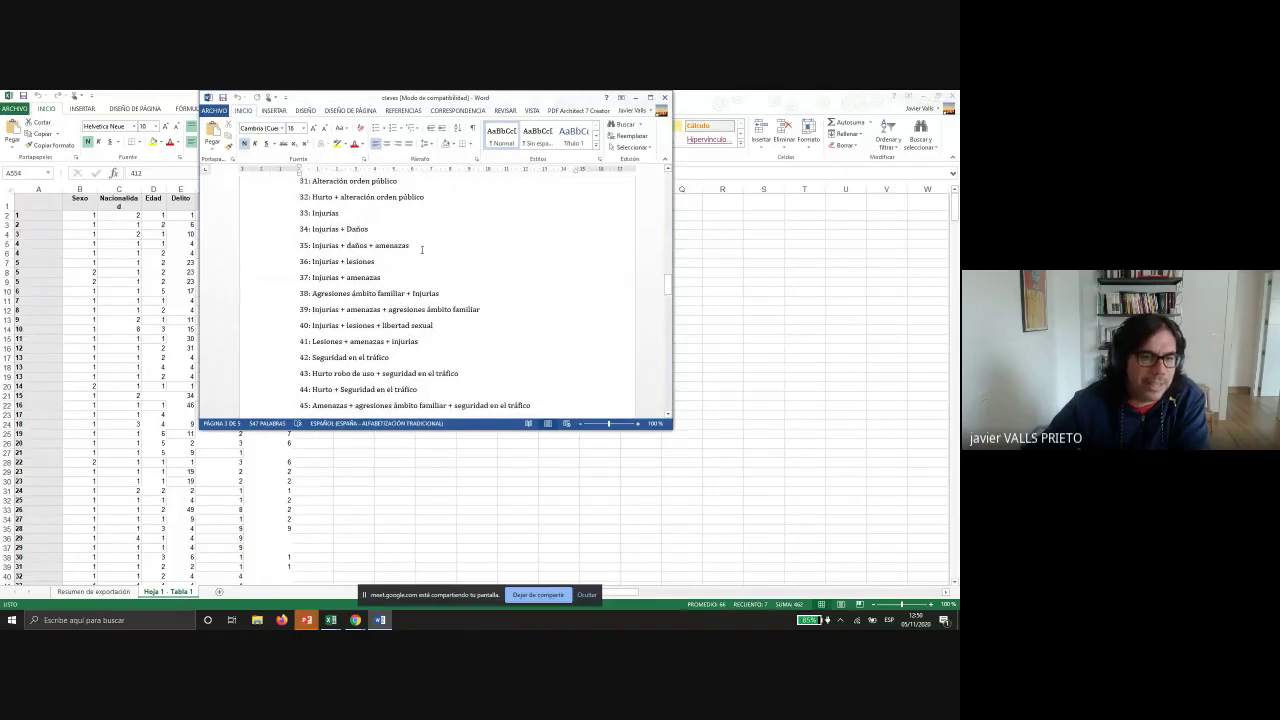
pyautogui.scroll(-8, 282, 258)
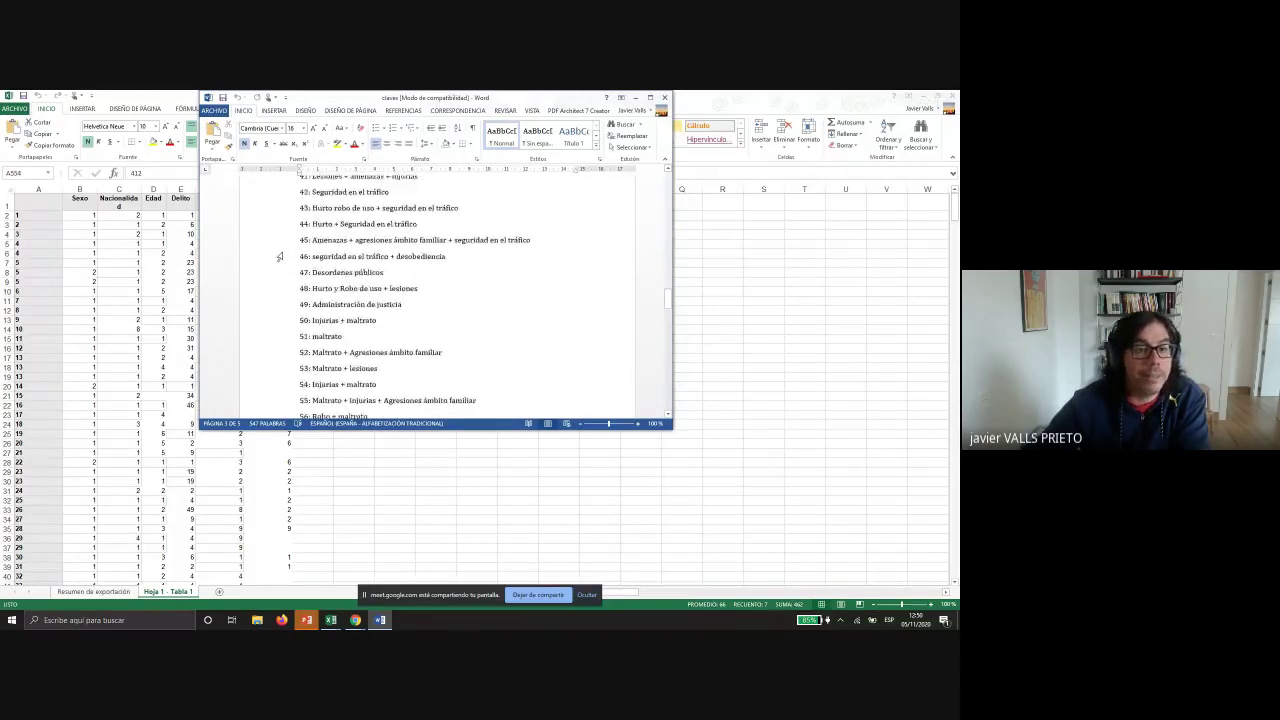
pyautogui.scroll(-10, 278, 257)
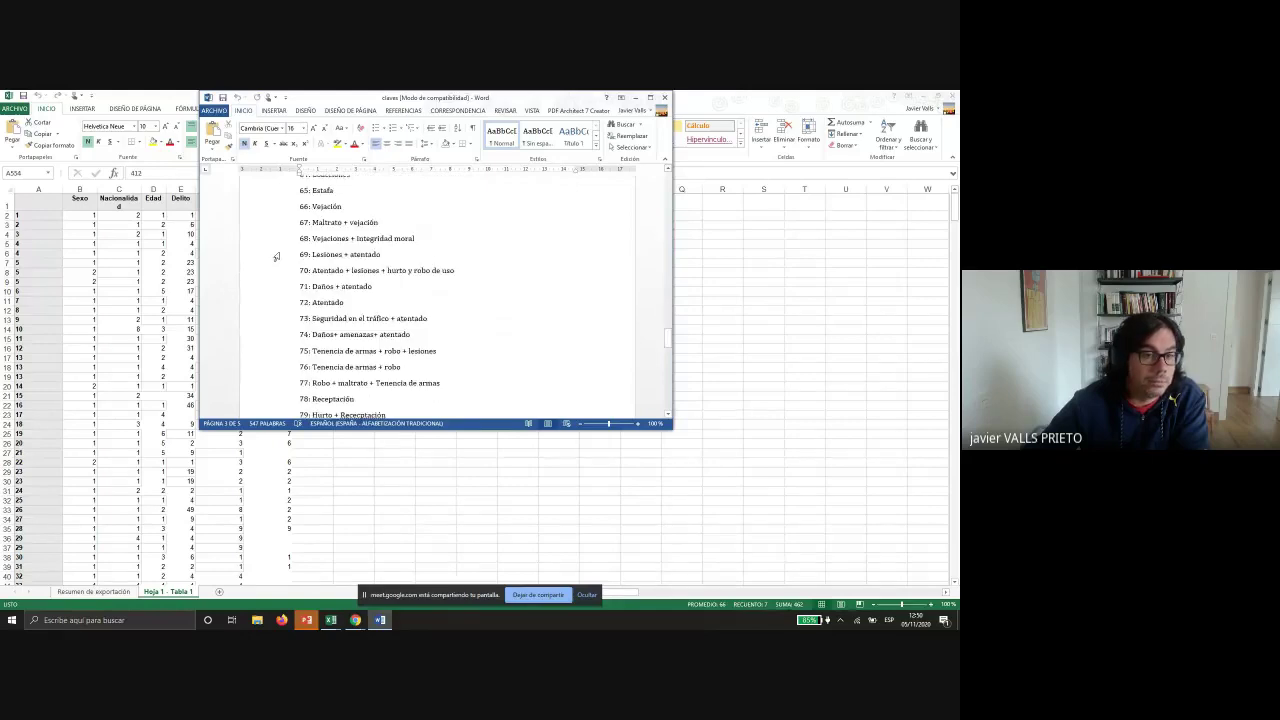
pyautogui.scroll(-2, 276, 257)
pyautogui.scroll(3, 300, 270)
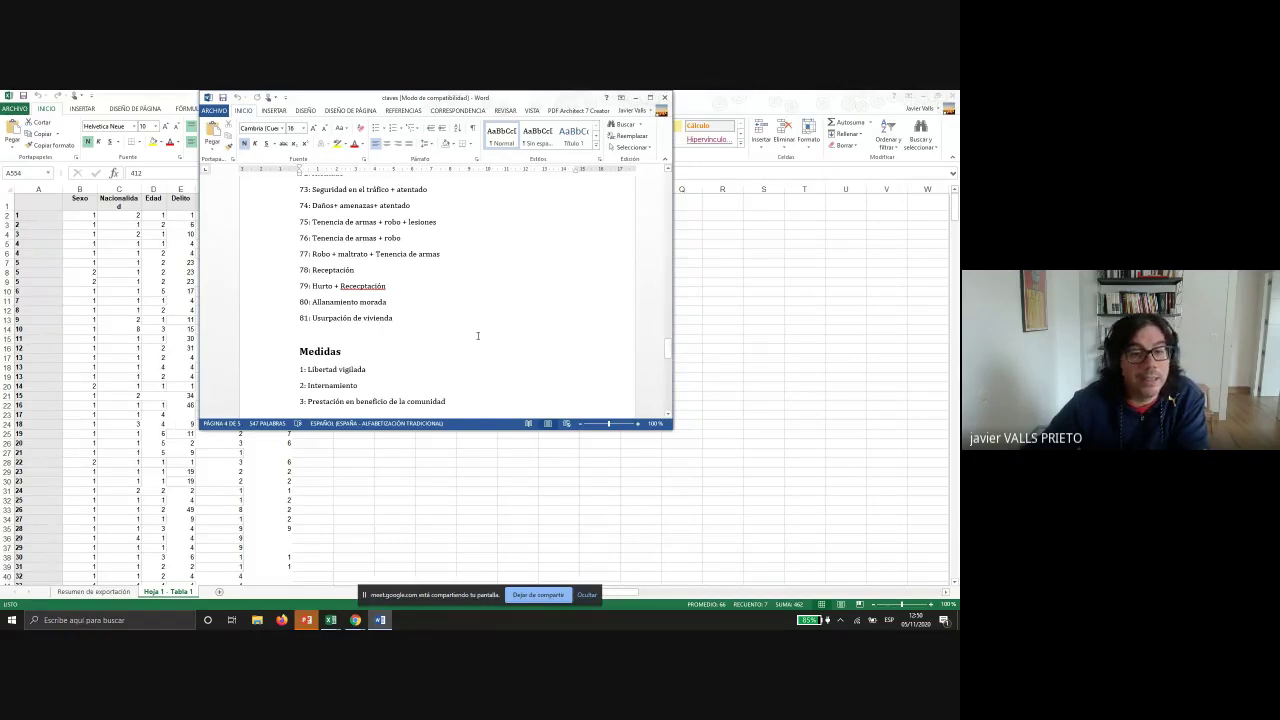
# - Read the Medidas and Duración codes in the claves document and close it
pyautogui.scroll(-3, 477, 334)
pyautogui.scroll(-10, 477, 334)
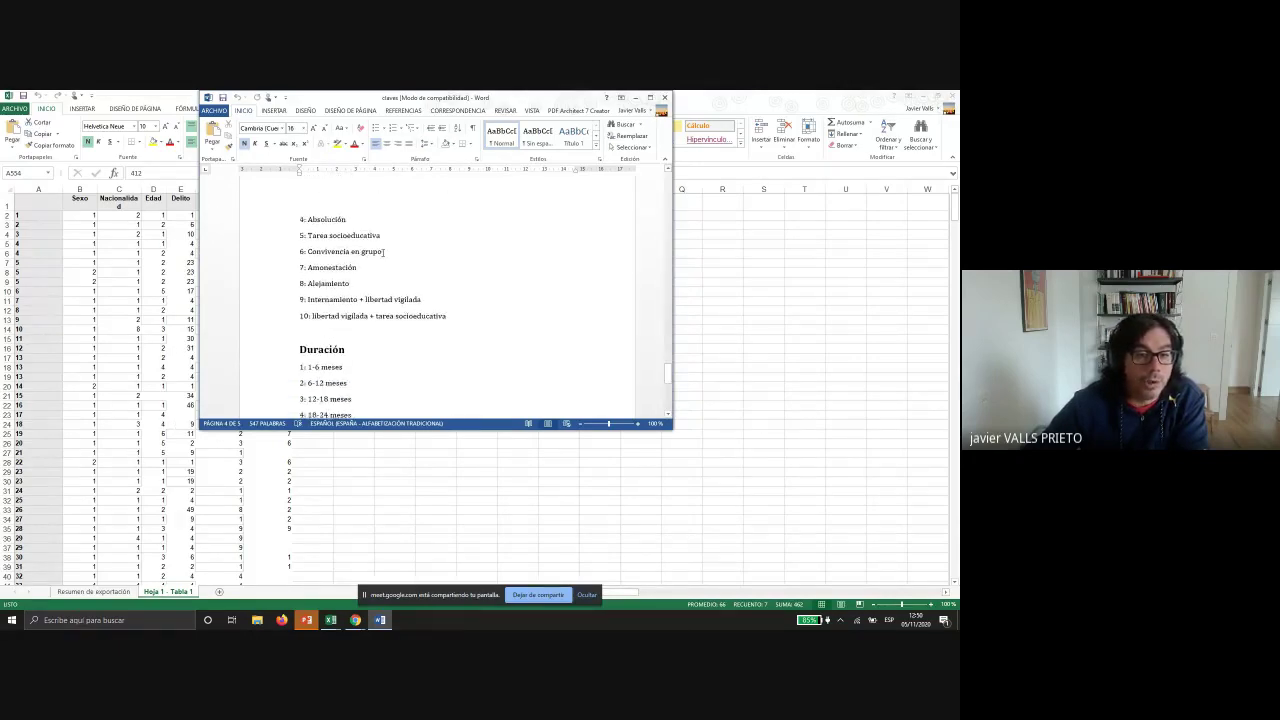
pyautogui.scroll(4, 366, 370)
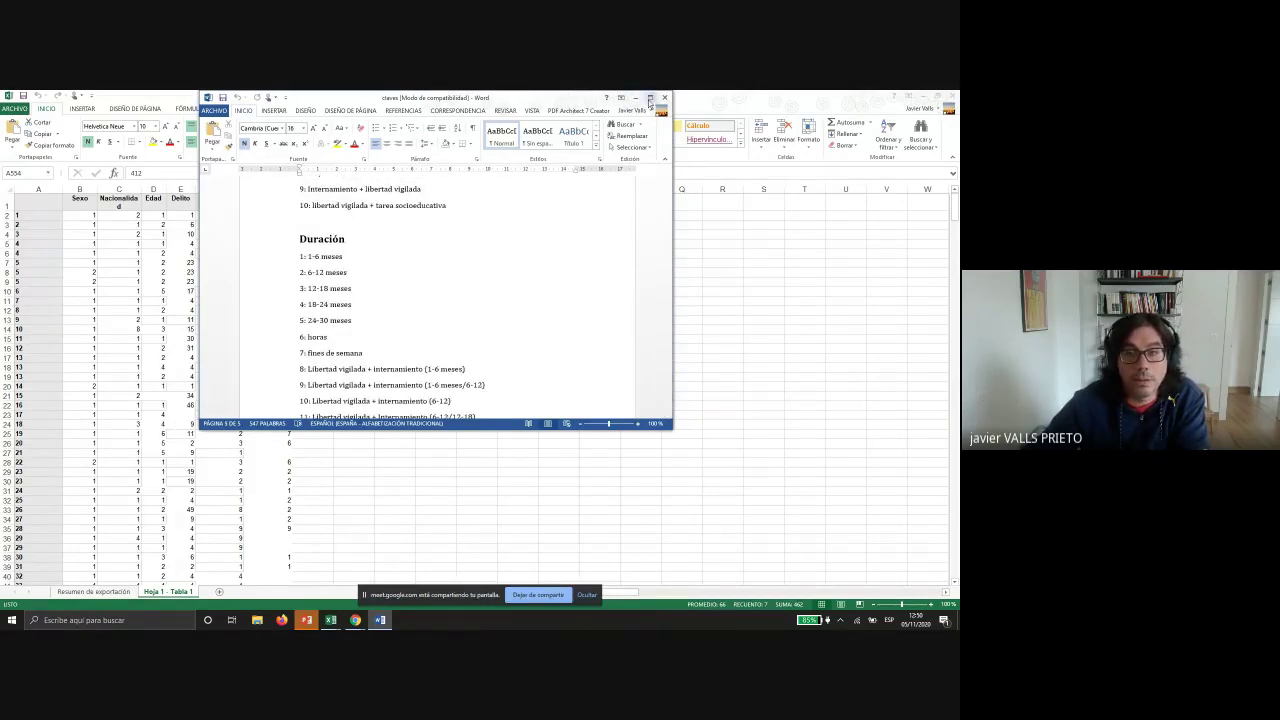
pyautogui.click(664, 97)
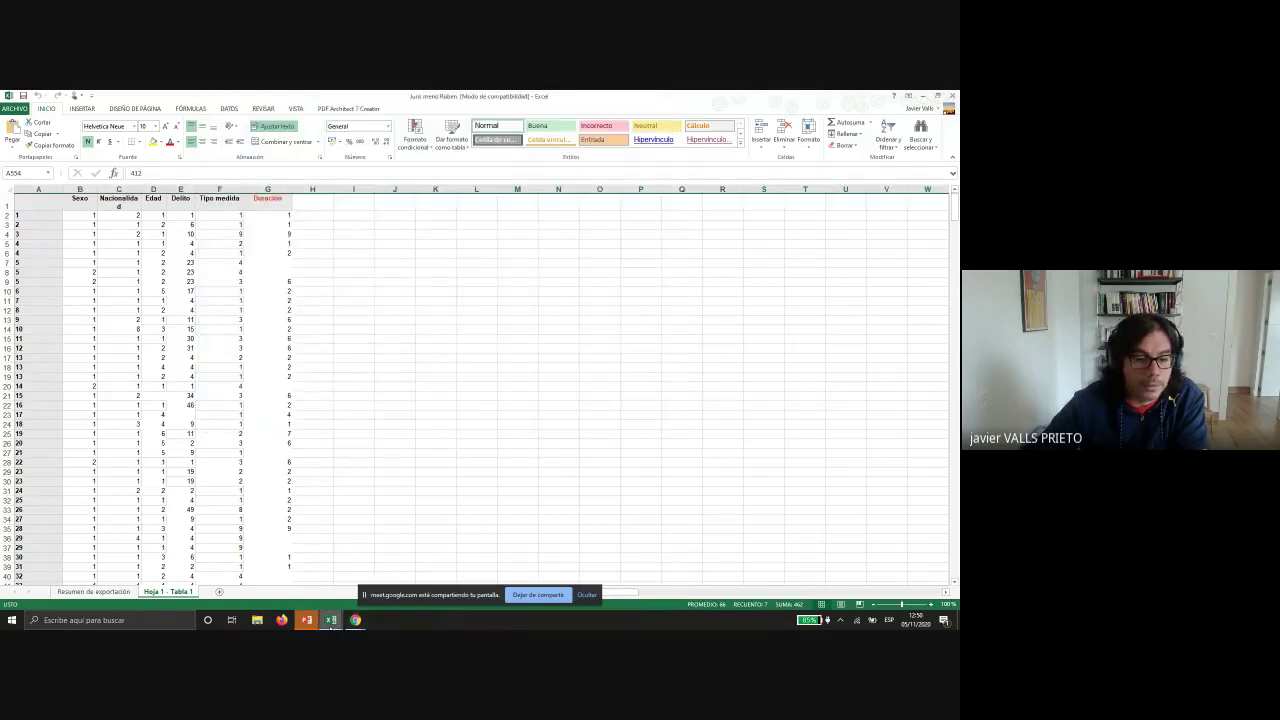
# - Return to the read-only "Copia de seguridad" workbook in Excel and look through its case rows
pyautogui.moveTo(331, 620)
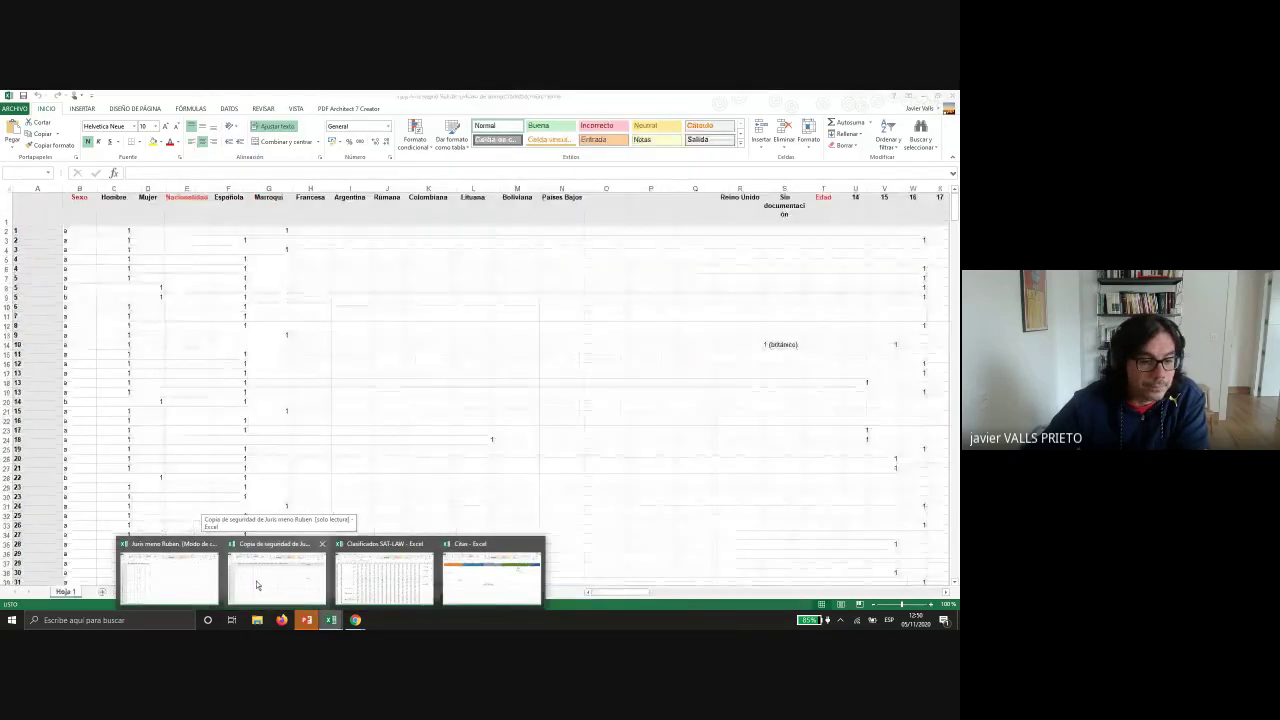
pyautogui.click(257, 583)
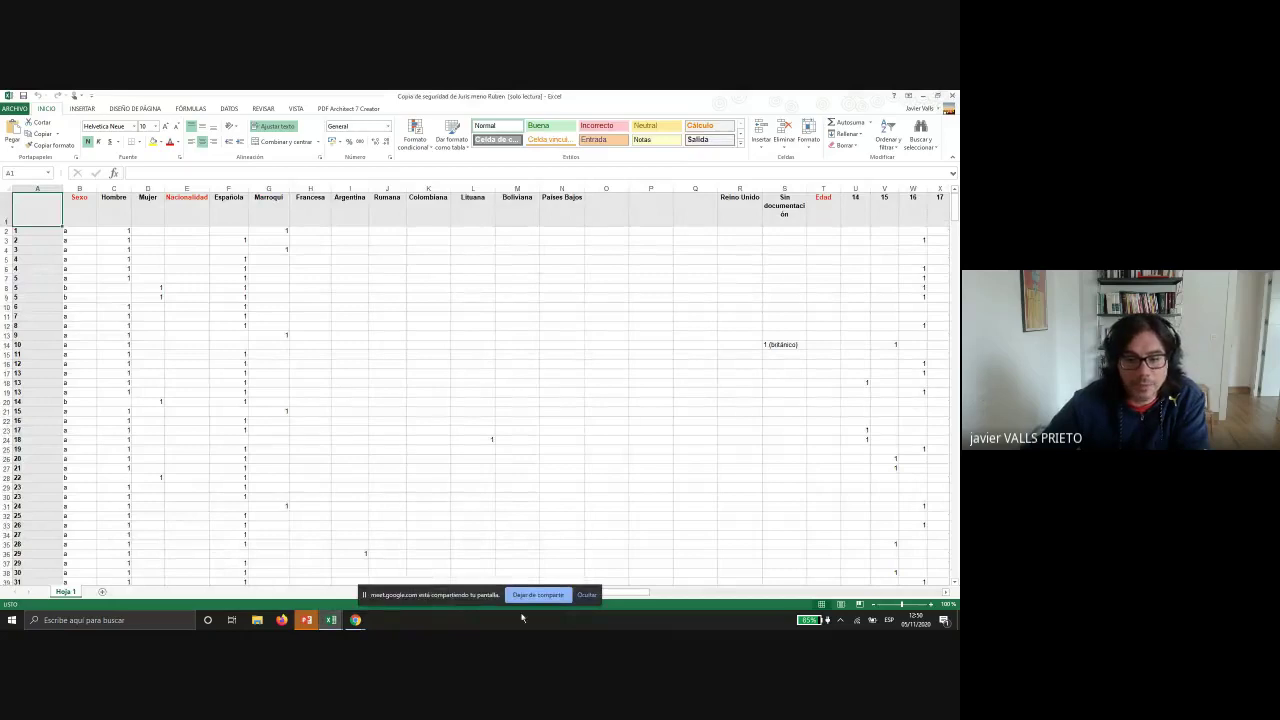
pyautogui.moveTo(644, 594)
pyautogui.mouseDown()
pyautogui.moveTo(660, 594)
pyautogui.moveTo(644, 594)
pyautogui.mouseUp()
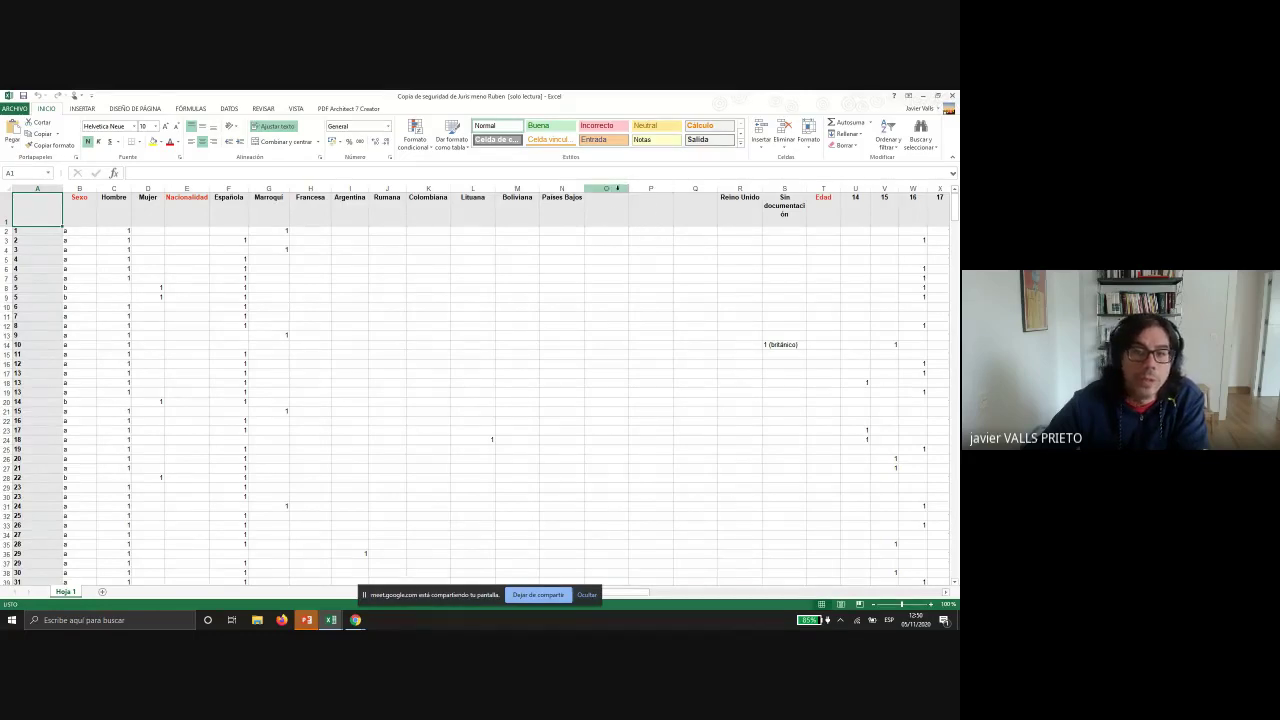
pyautogui.scroll(-20, 639, 260)
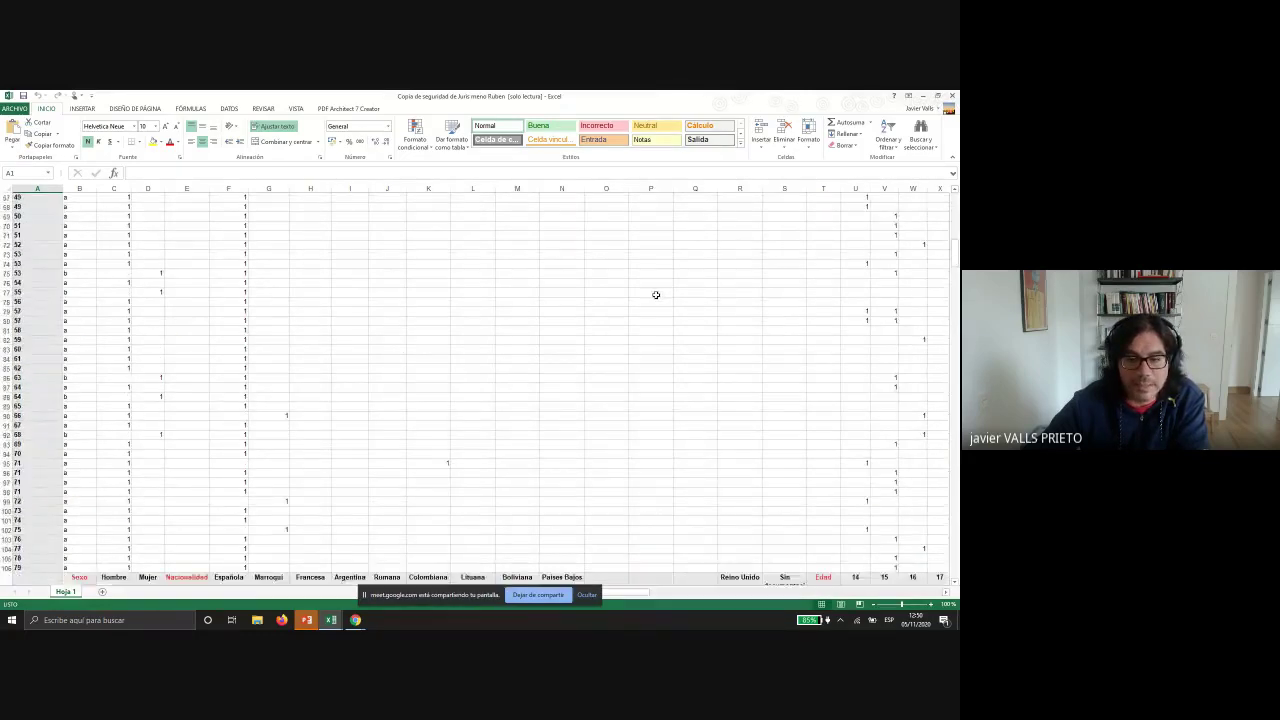
# - Review how the nationality columns were extended through the lower case rows, and return to the top of the sheet
pyautogui.scroll(-20, 652, 301)
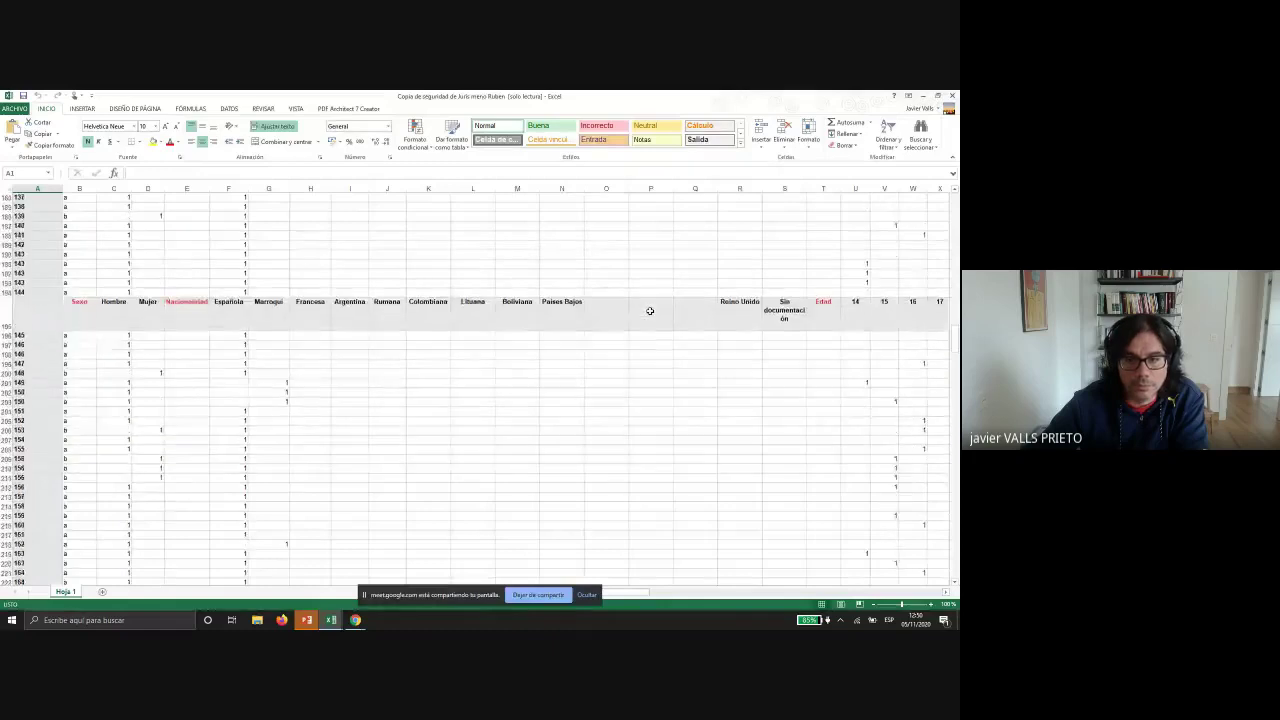
pyautogui.scroll(-18, 648, 314)
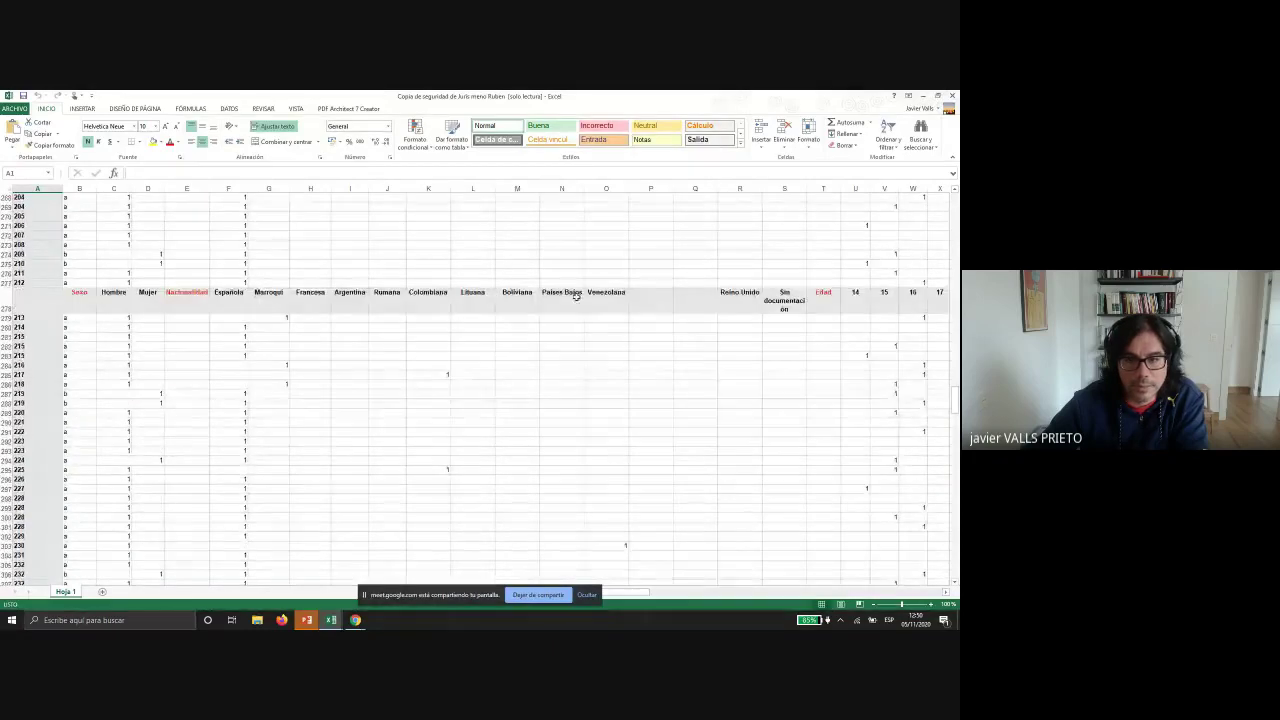
pyautogui.scroll(-11, 613, 318)
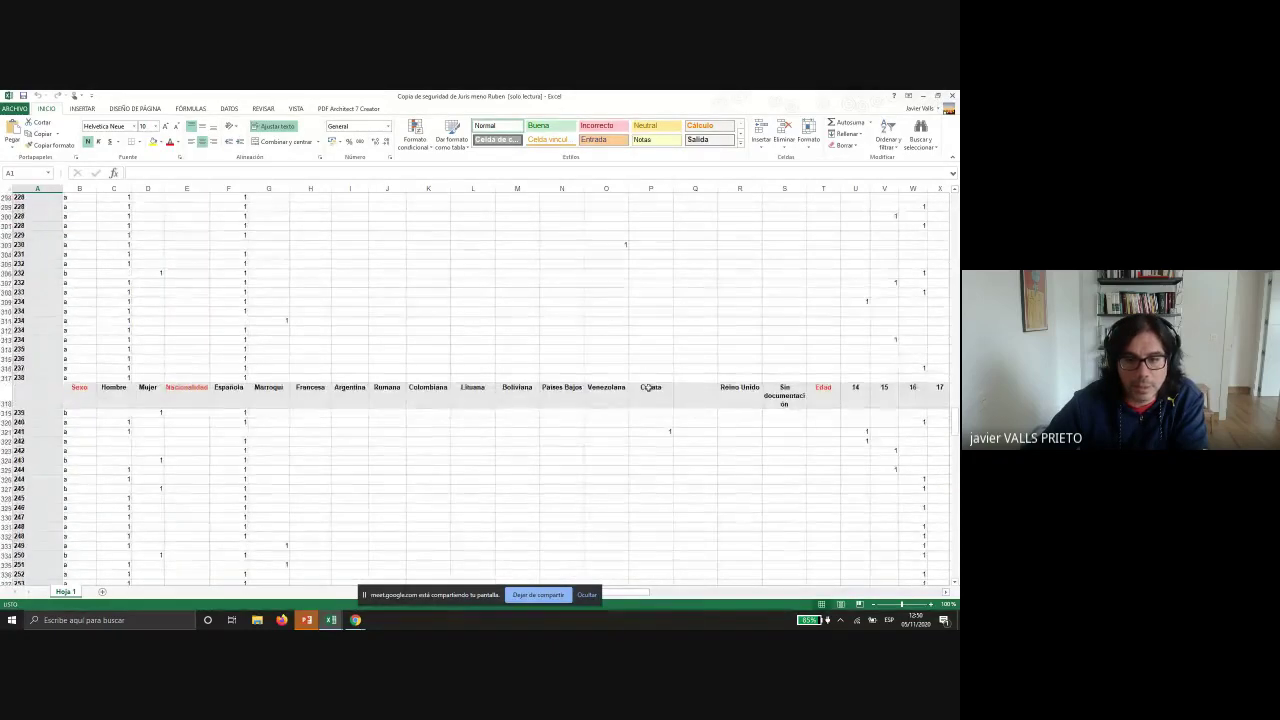
pyautogui.scroll(20, 700, 480)
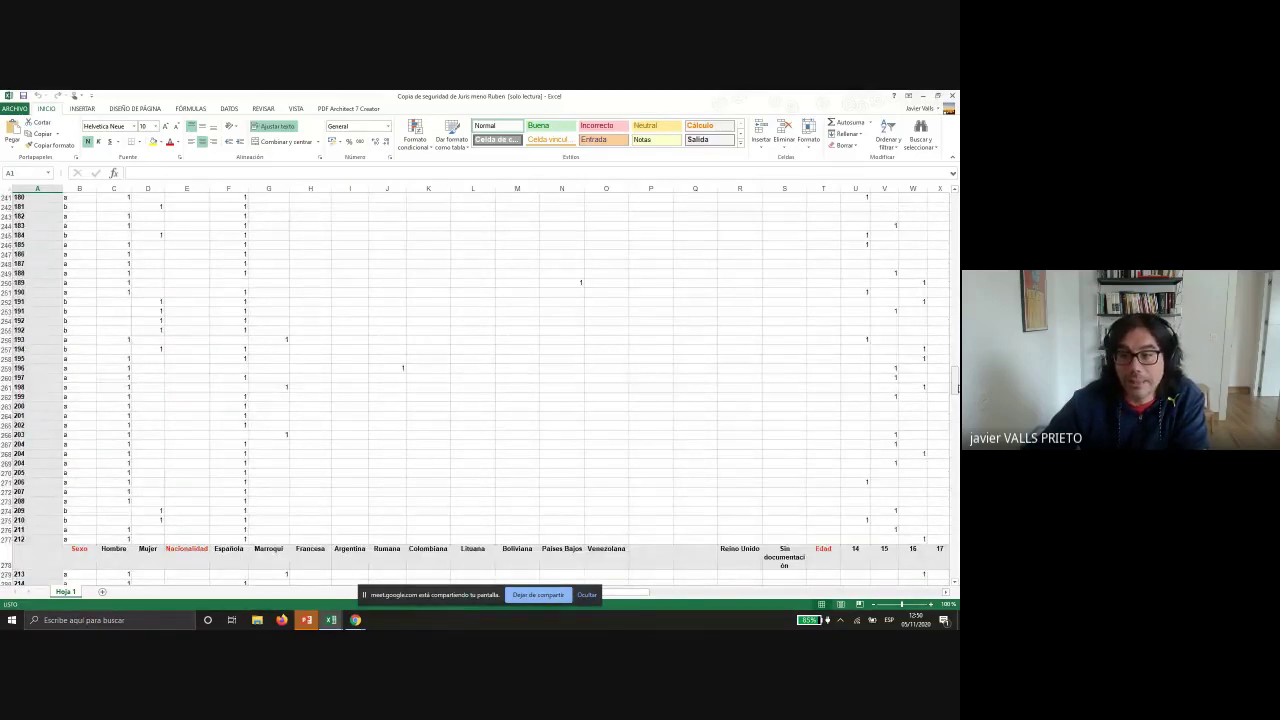
pyautogui.moveTo(957, 385); pyautogui.dragTo(957, 196)
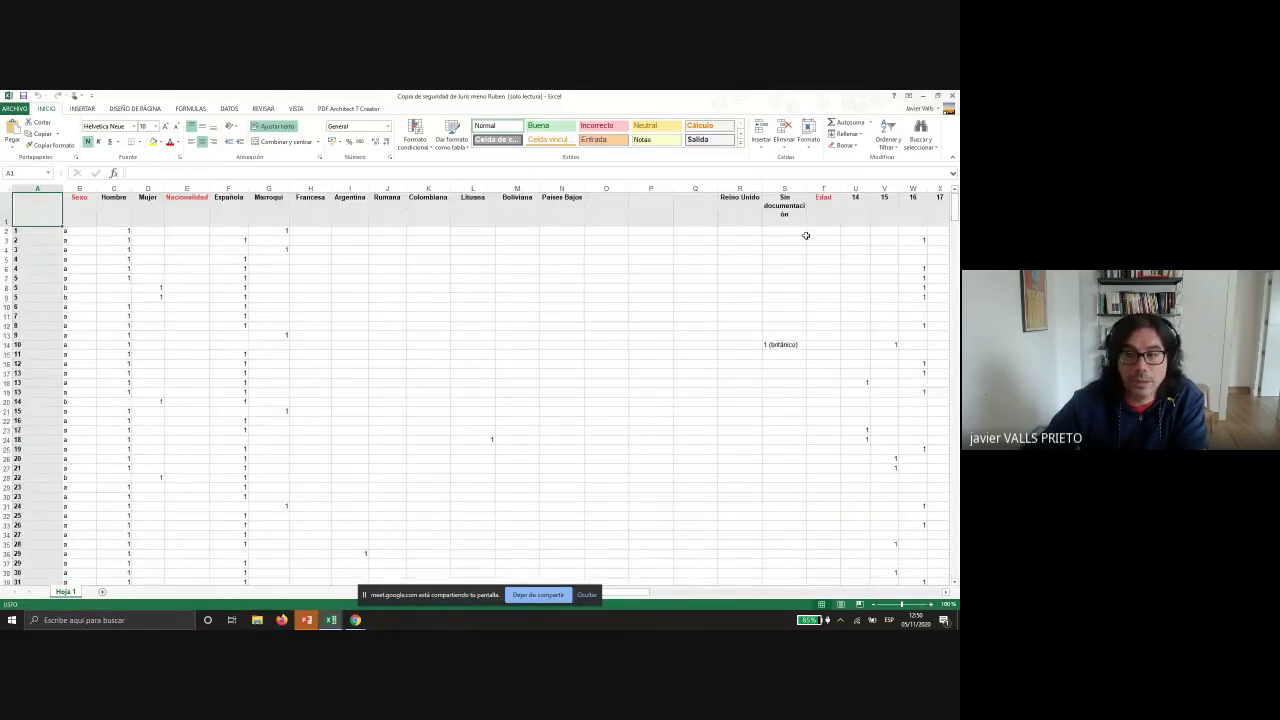
# - Examine the Edad and Delito columns, and switch to the compatibility-mode workbook containing the numerically coded cases
pyautogui.moveTo(638, 593); pyautogui.dragTo(662, 560)
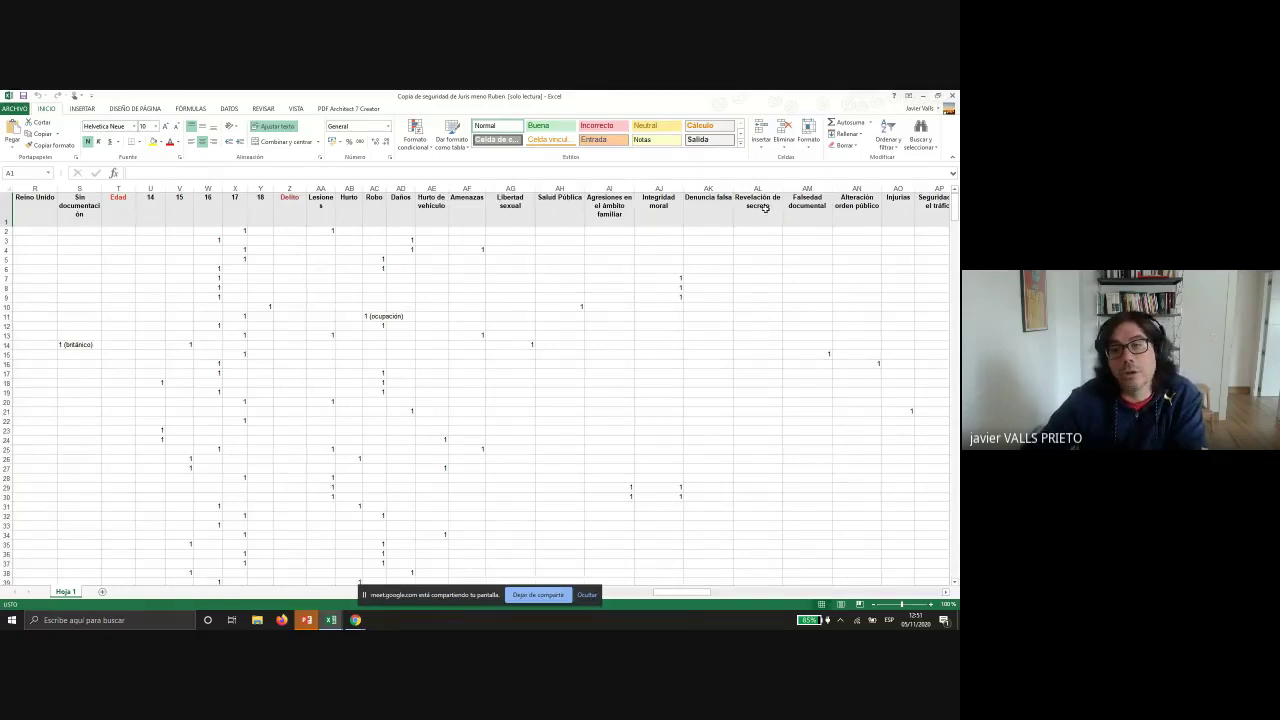
pyautogui.moveTo(682, 592)
pyautogui.mouseDown()
pyautogui.moveTo(713, 594)
pyautogui.moveTo(680, 593)
pyautogui.mouseUp()
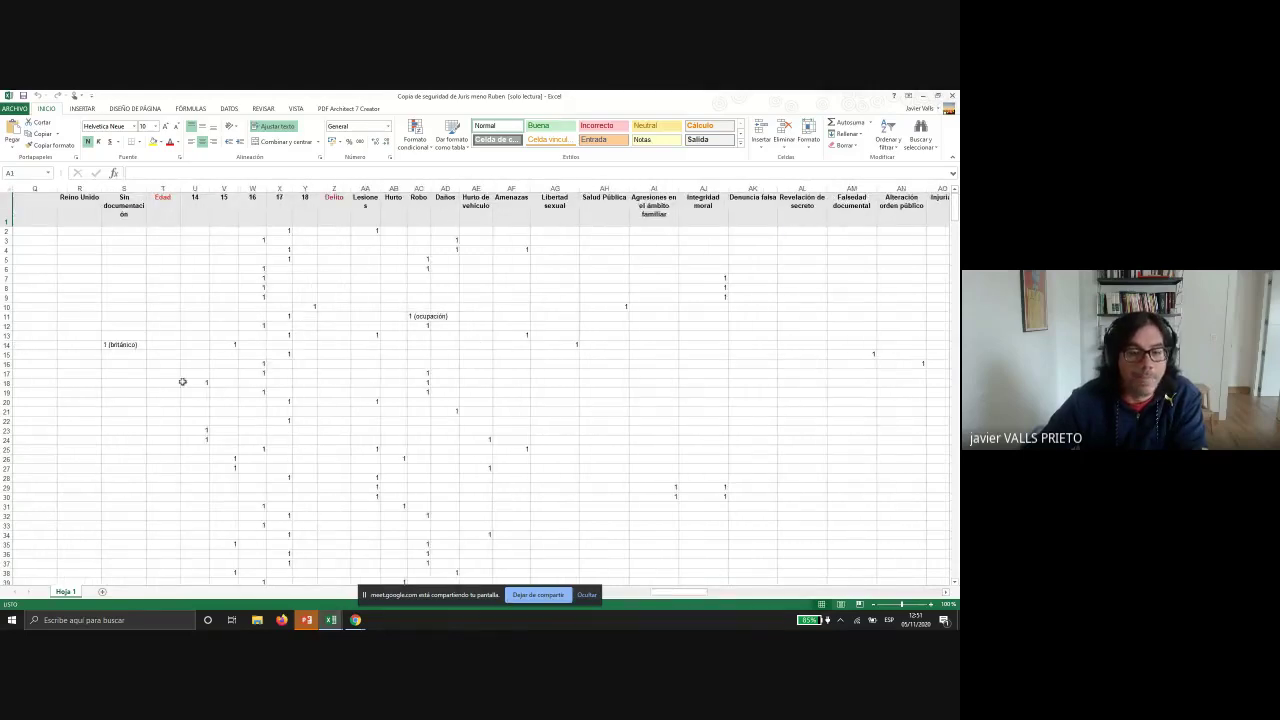
pyautogui.click(333, 621)
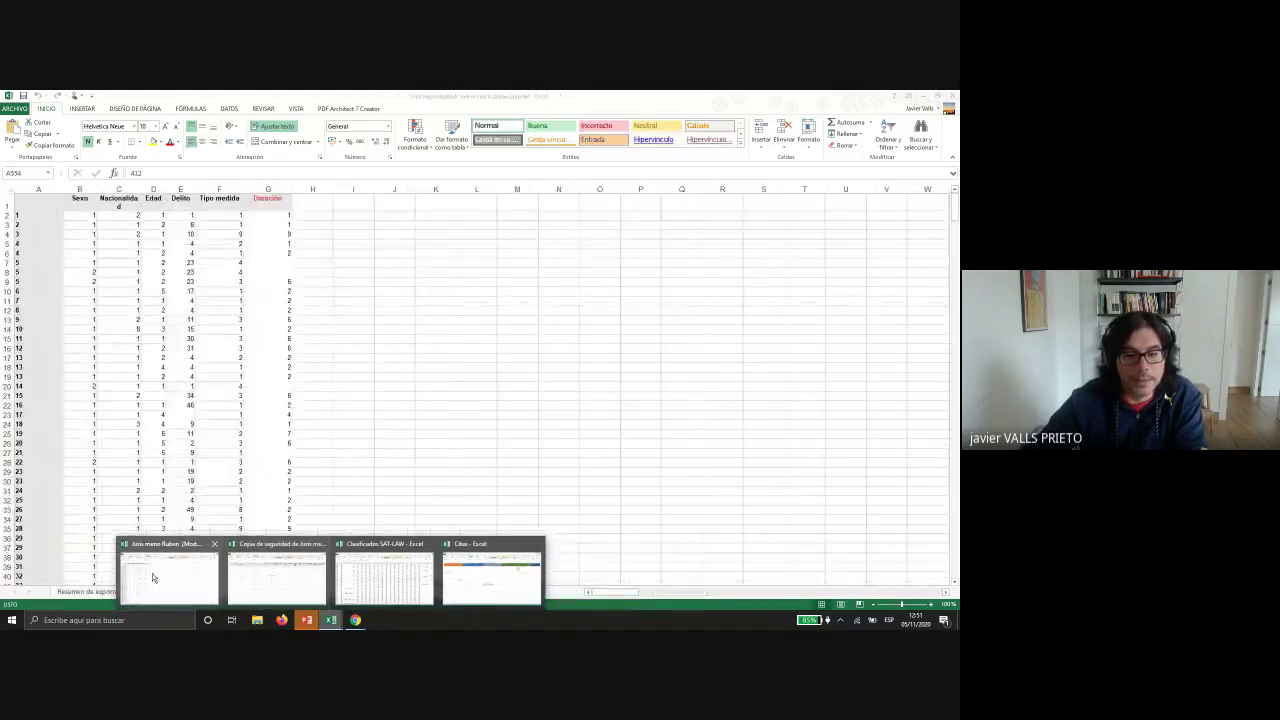
pyautogui.click(159, 576)
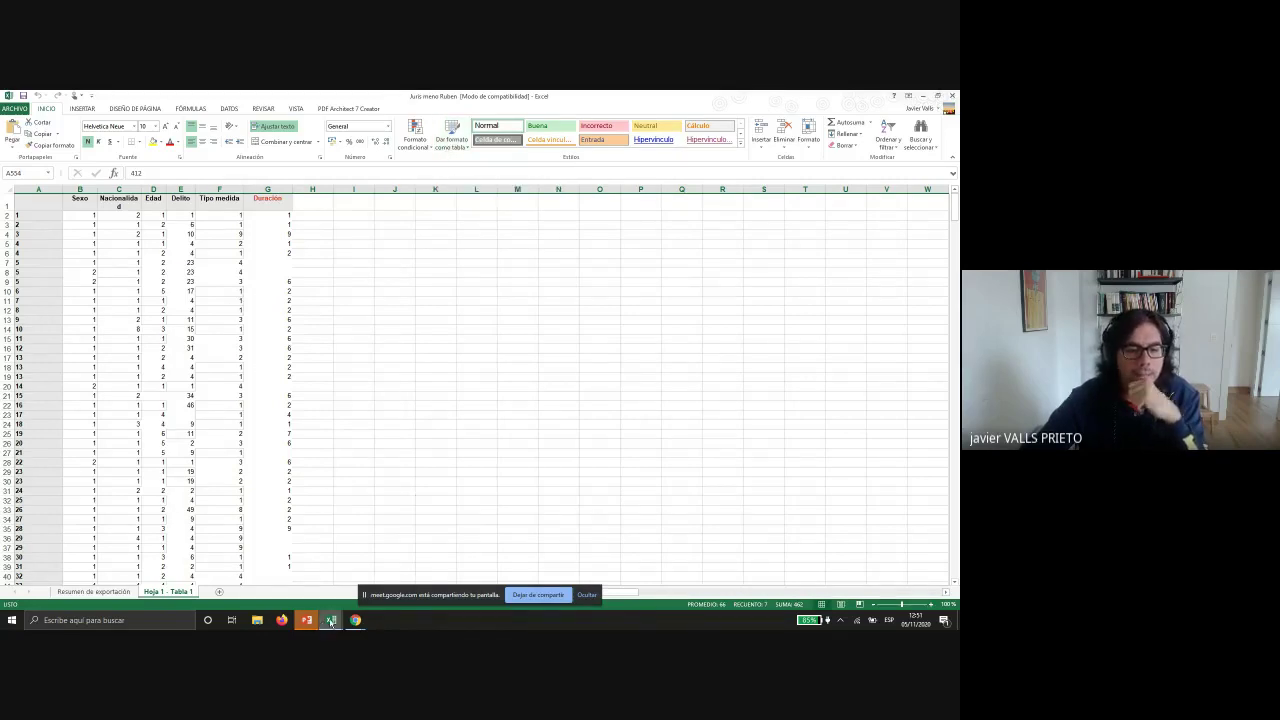
# - Switch to the PowerPoint presentation and display slide 15, the Age/Profession/Work international table
pyautogui.moveTo(331, 621)
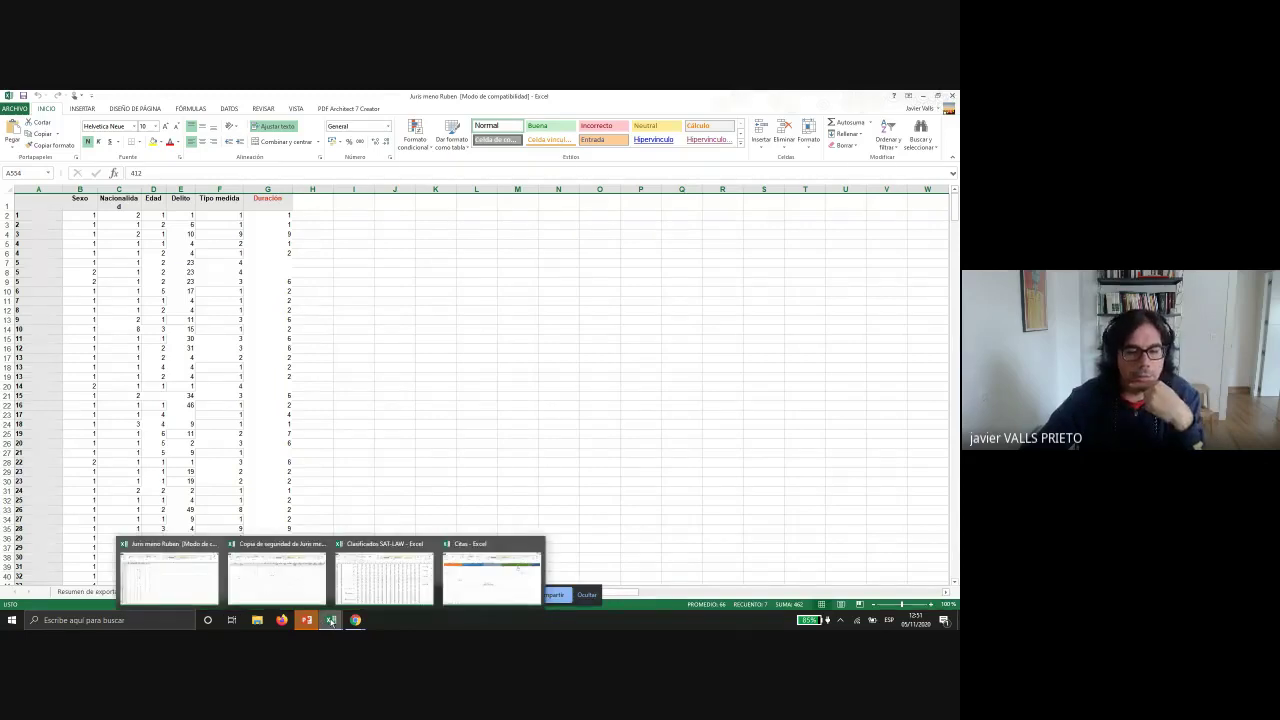
pyautogui.click(307, 620)
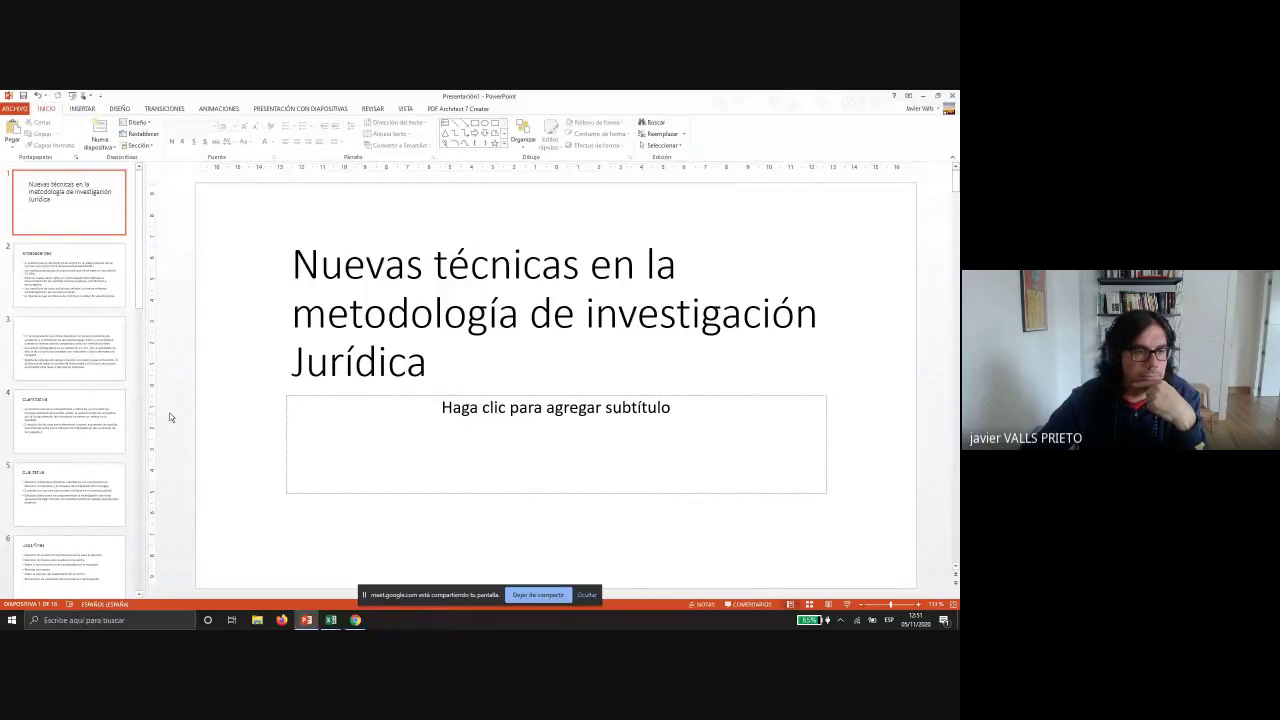
pyautogui.scroll(-10, 77, 368)
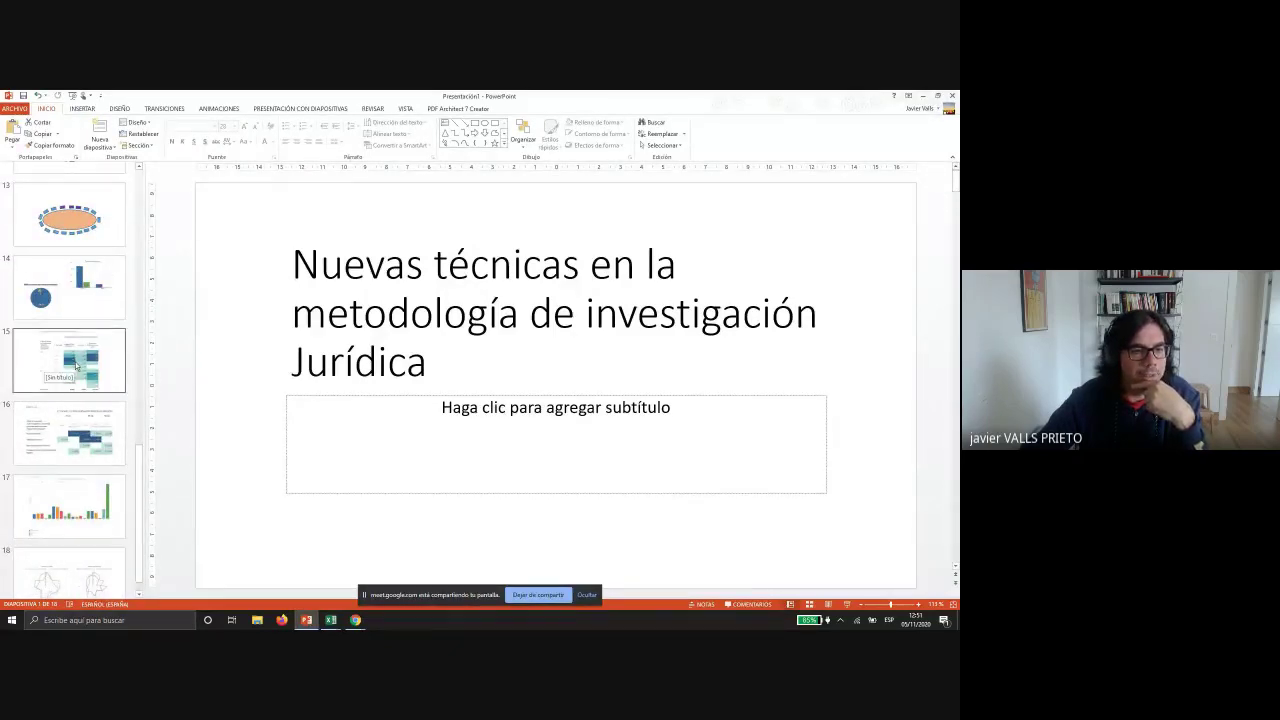
pyautogui.click(76, 368)
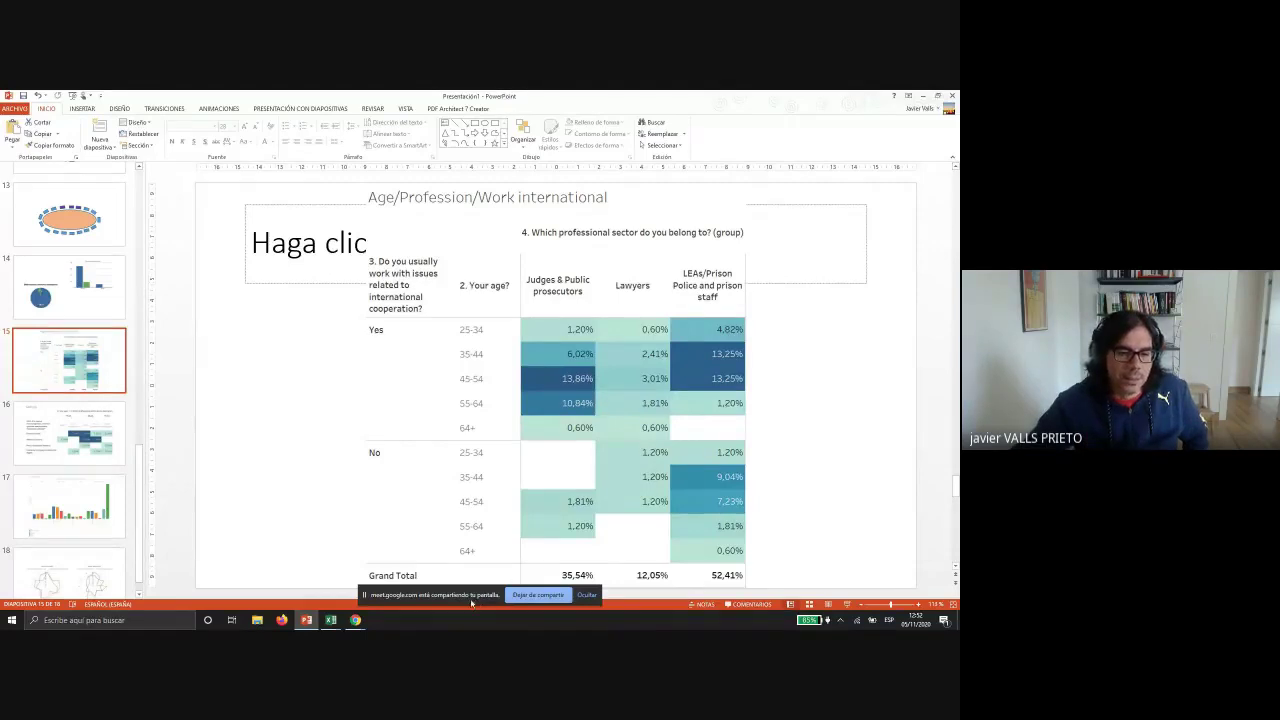
# - Open the "Clasificados SAT-LAW" workbook in Excel and look across its questionnaire columns from the respondent profile to the final questions
pyautogui.click(336, 620)
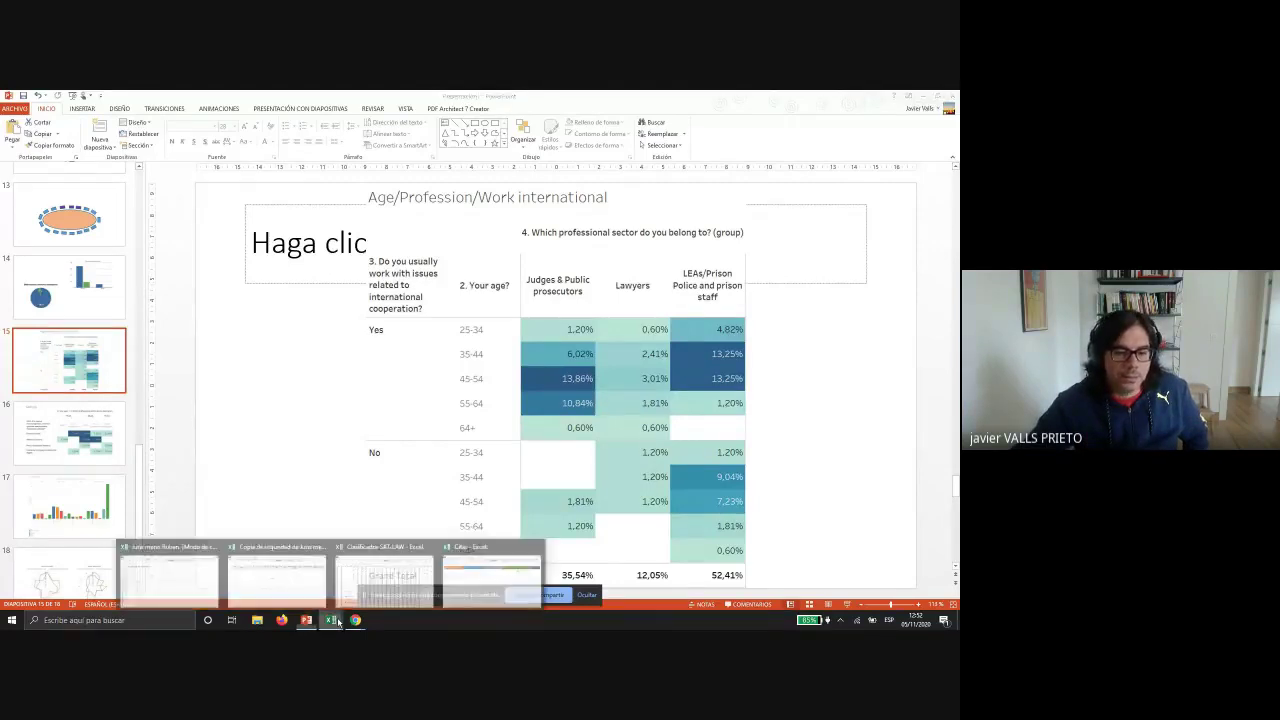
pyautogui.click(403, 574)
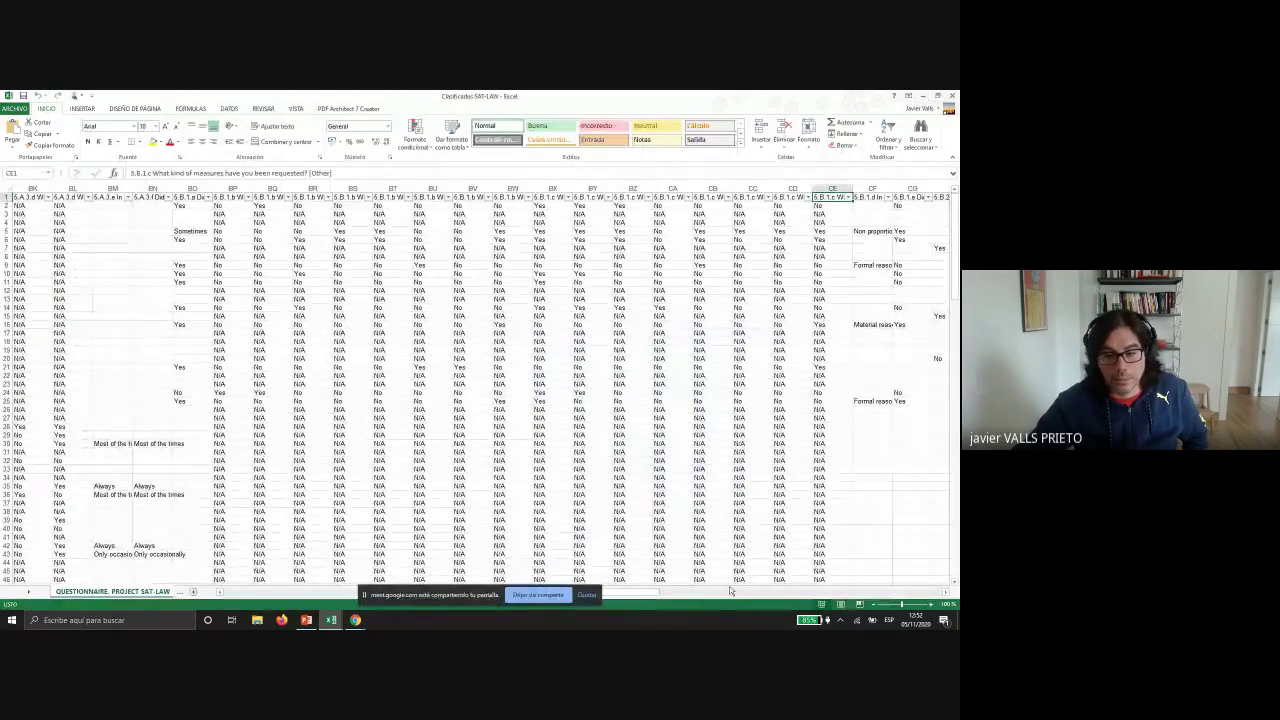
pyautogui.moveTo(640, 592); pyautogui.dragTo(325, 598)
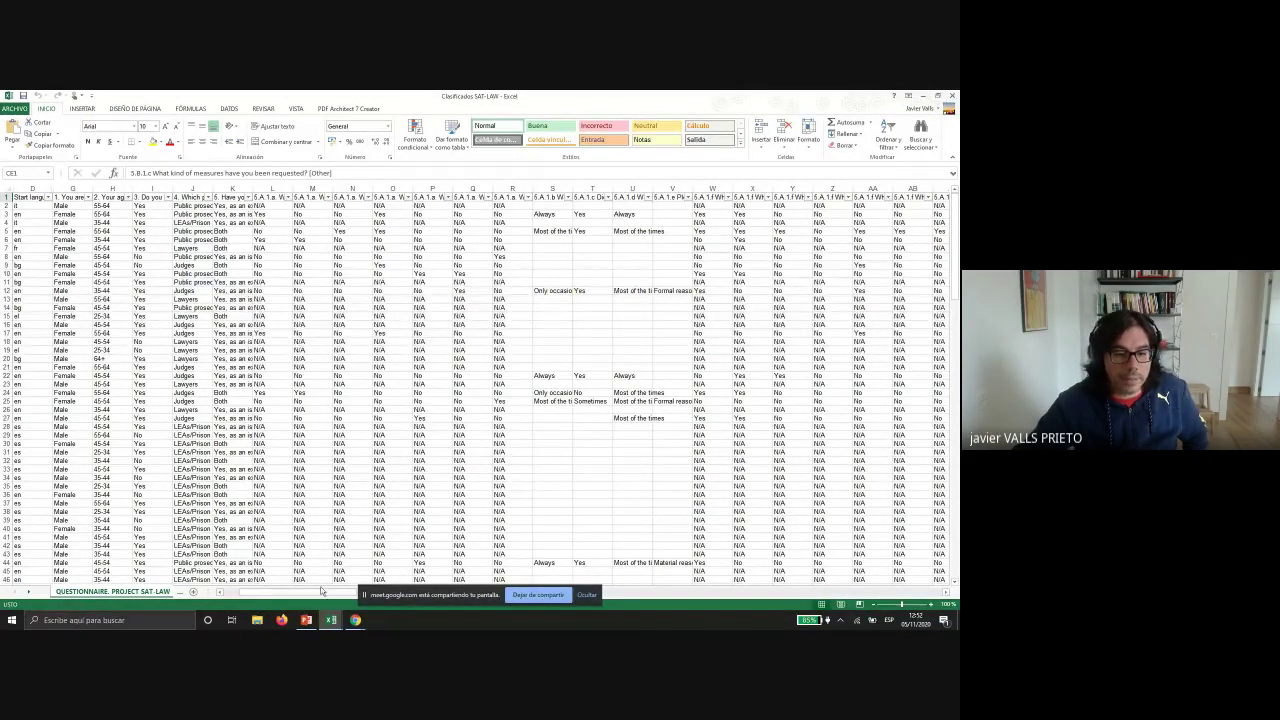
pyautogui.moveTo(321, 590); pyautogui.dragTo(840, 591)
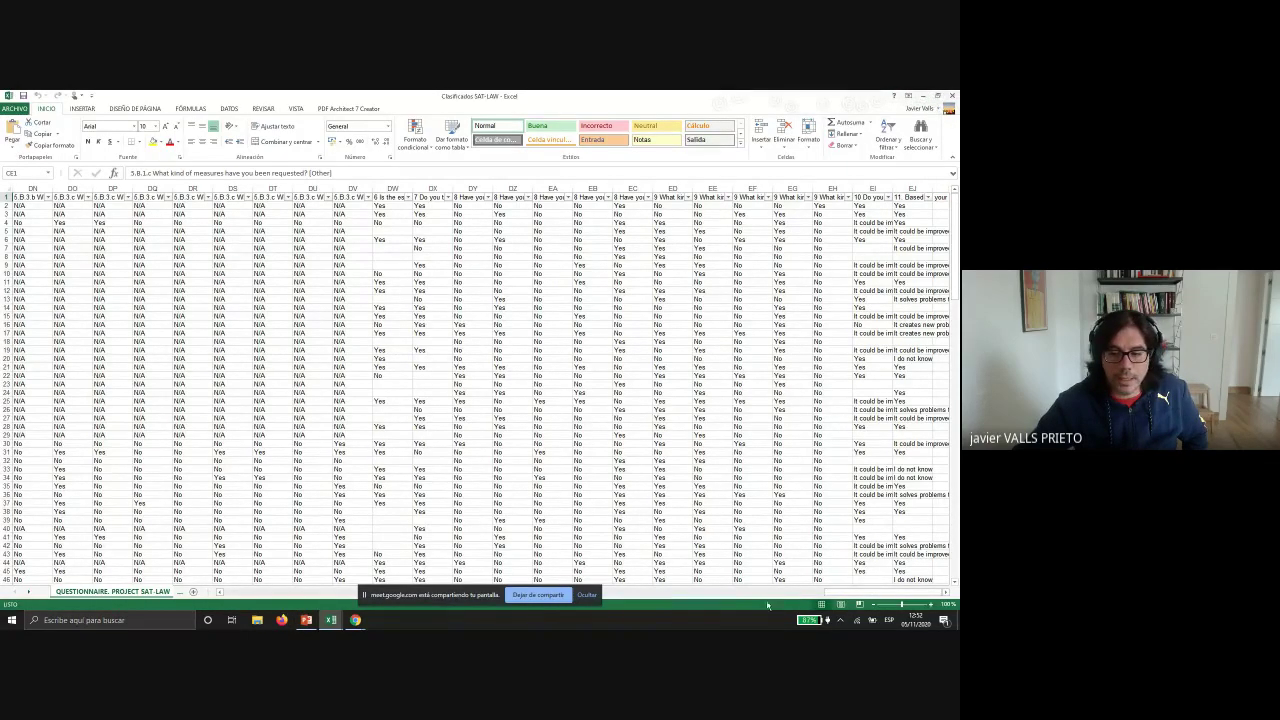
pyautogui.moveTo(767, 604); pyautogui.dragTo(190, 605)
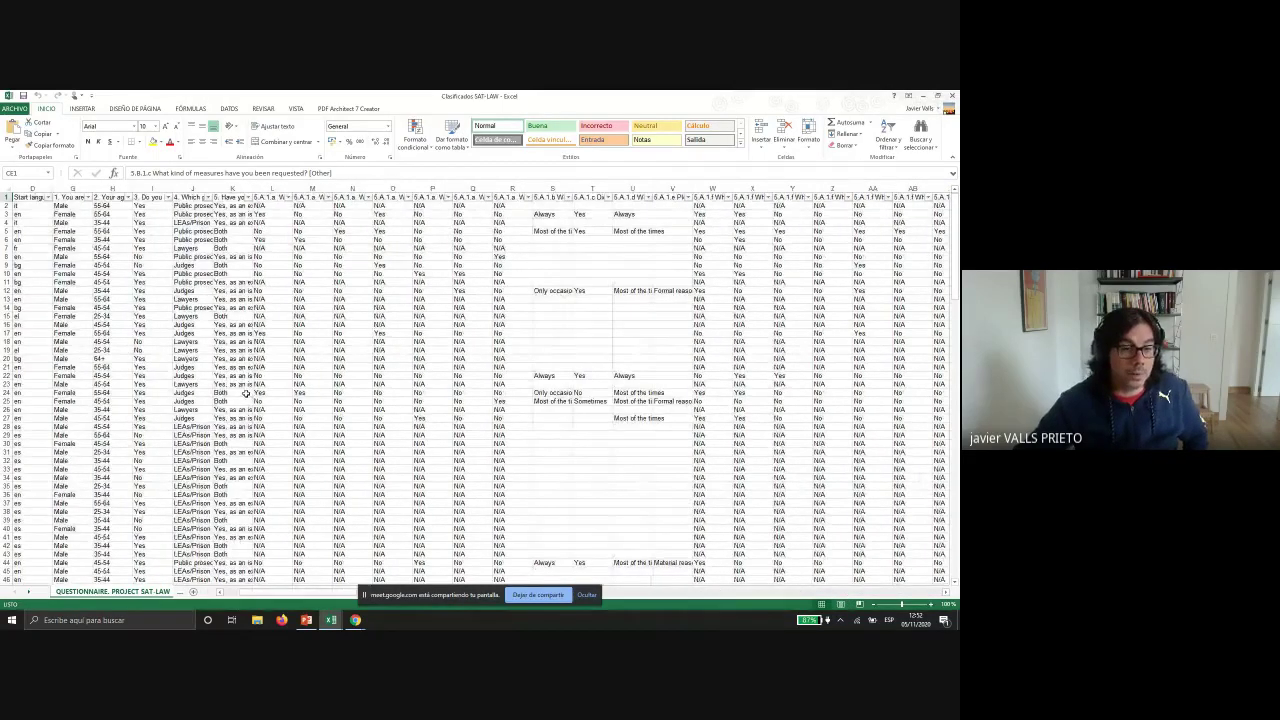
# - Look through the questionnaire's respondent rows and return to the Age/Profession/Work international slide in PowerPoint
pyautogui.scroll(-4, 107, 281)
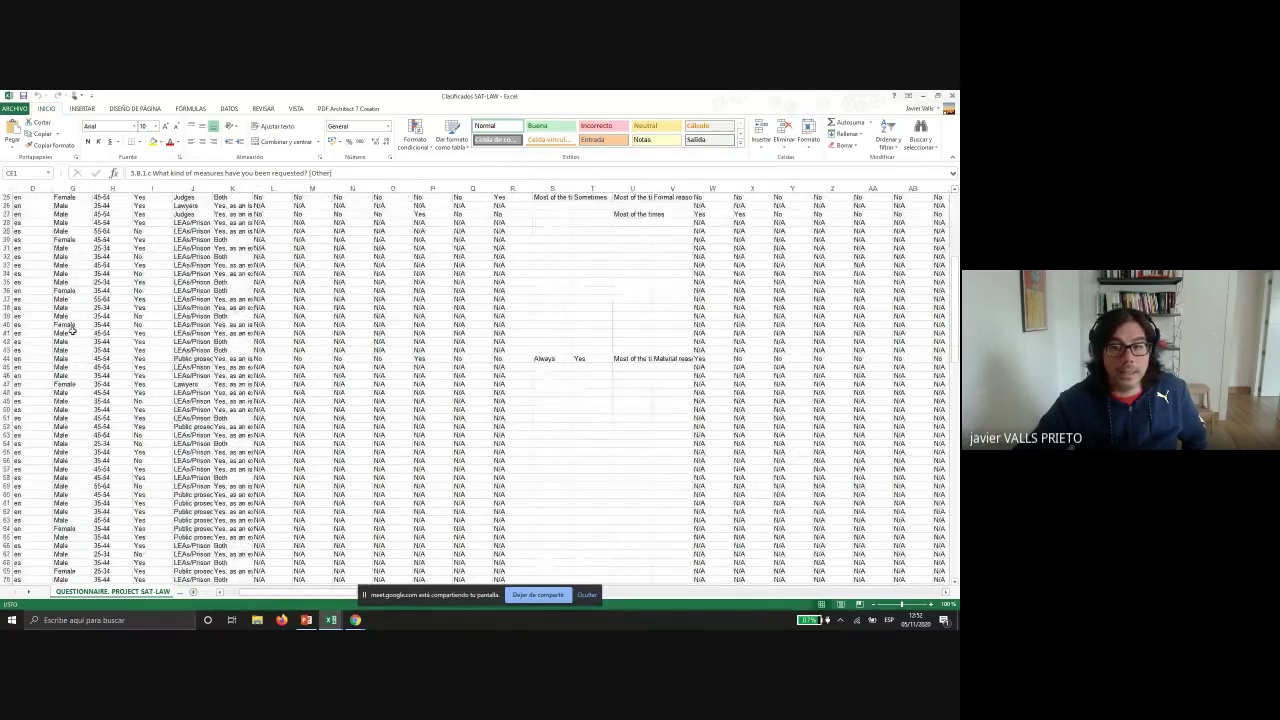
pyautogui.scroll(4, 72, 332)
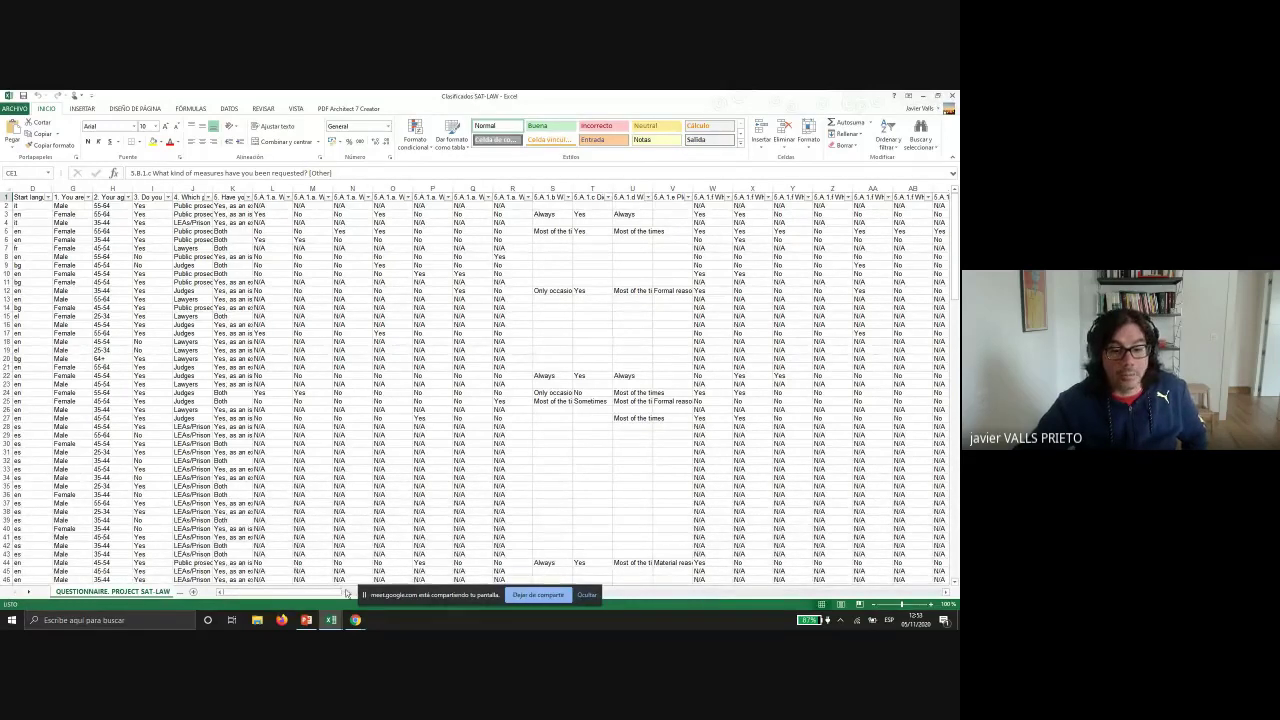
pyautogui.click(307, 621)
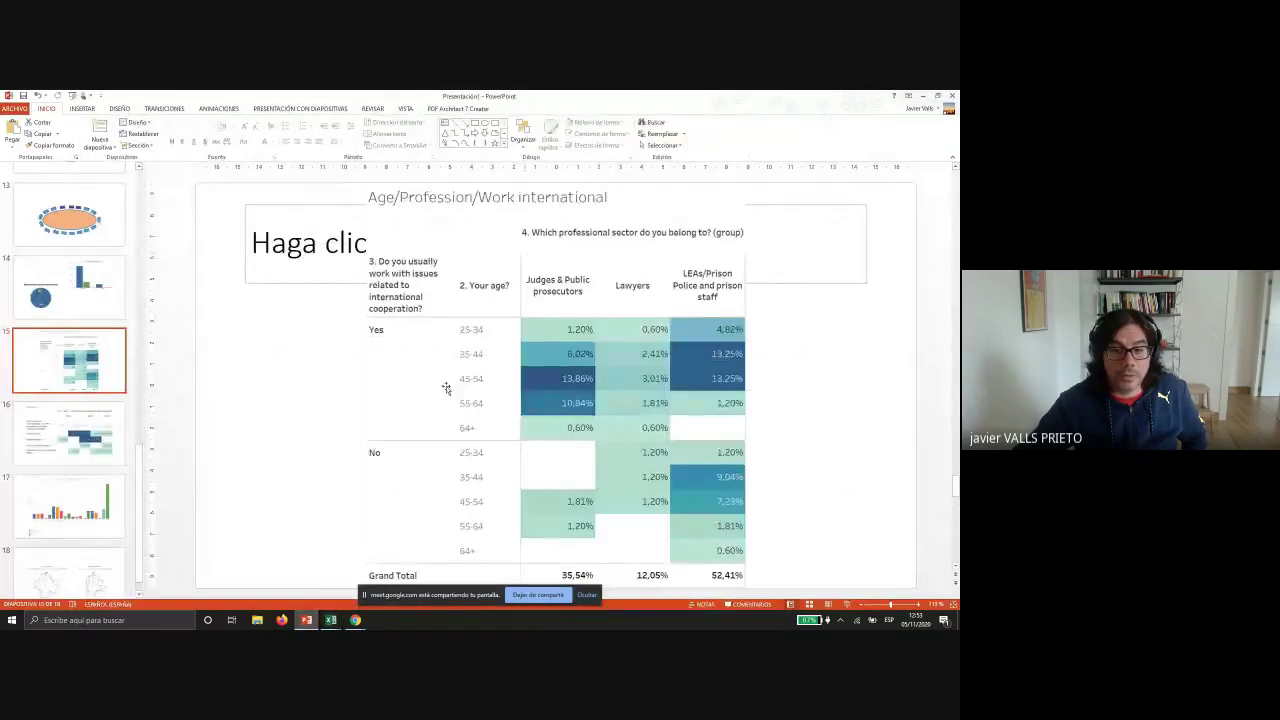